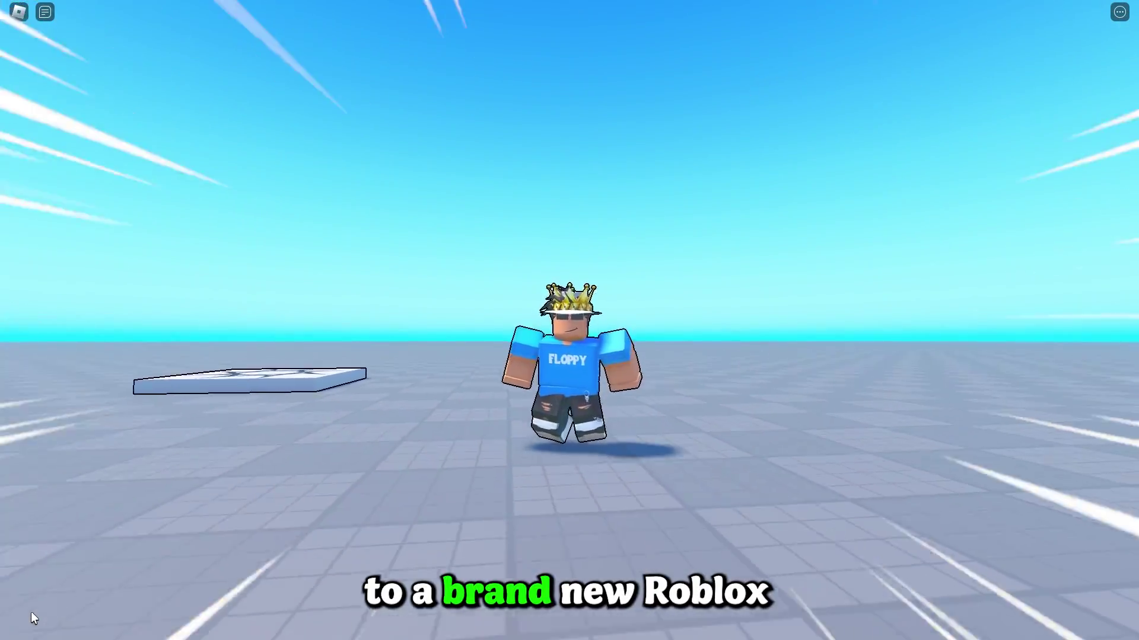
pyautogui.press('a')
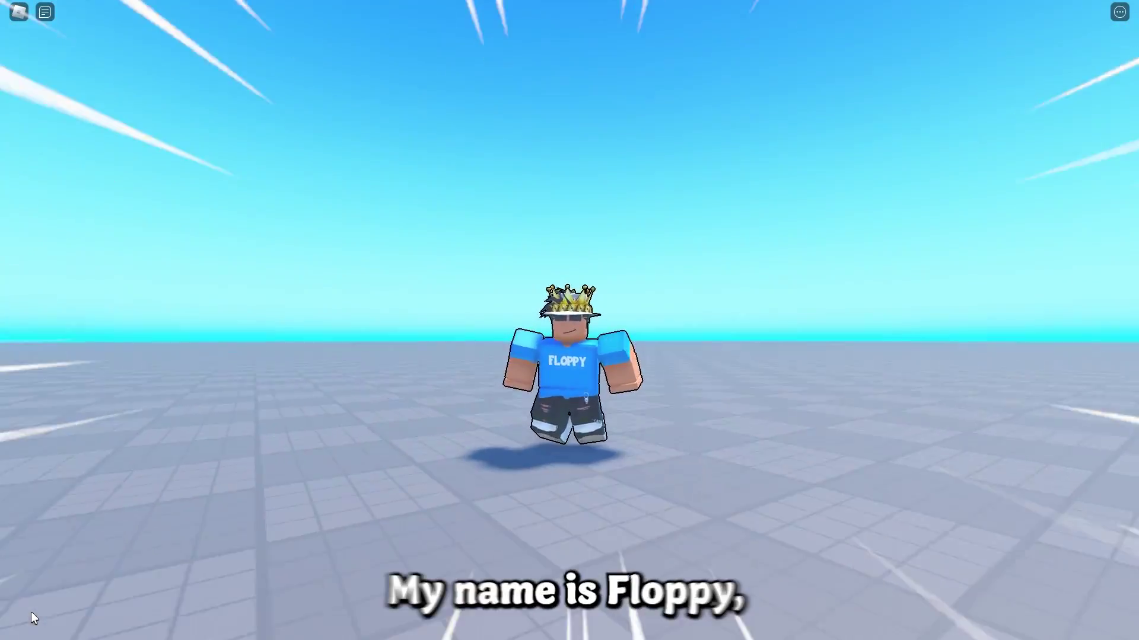
pyautogui.press('s')
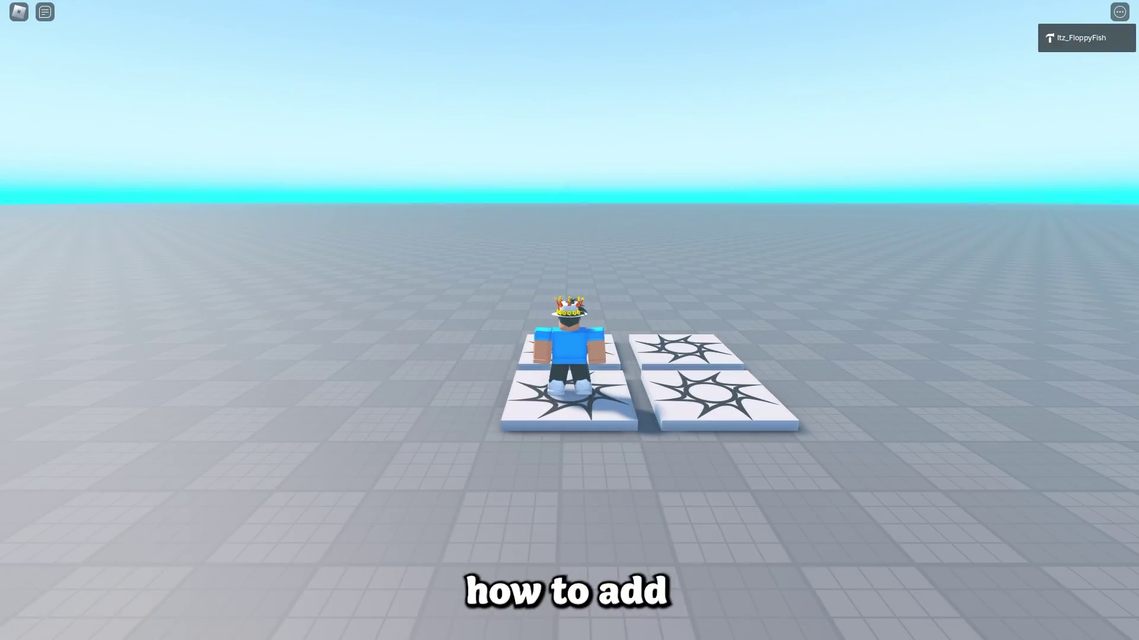
pyautogui.press('Escape')
pyautogui.press('r')
pyautogui.press('Return')
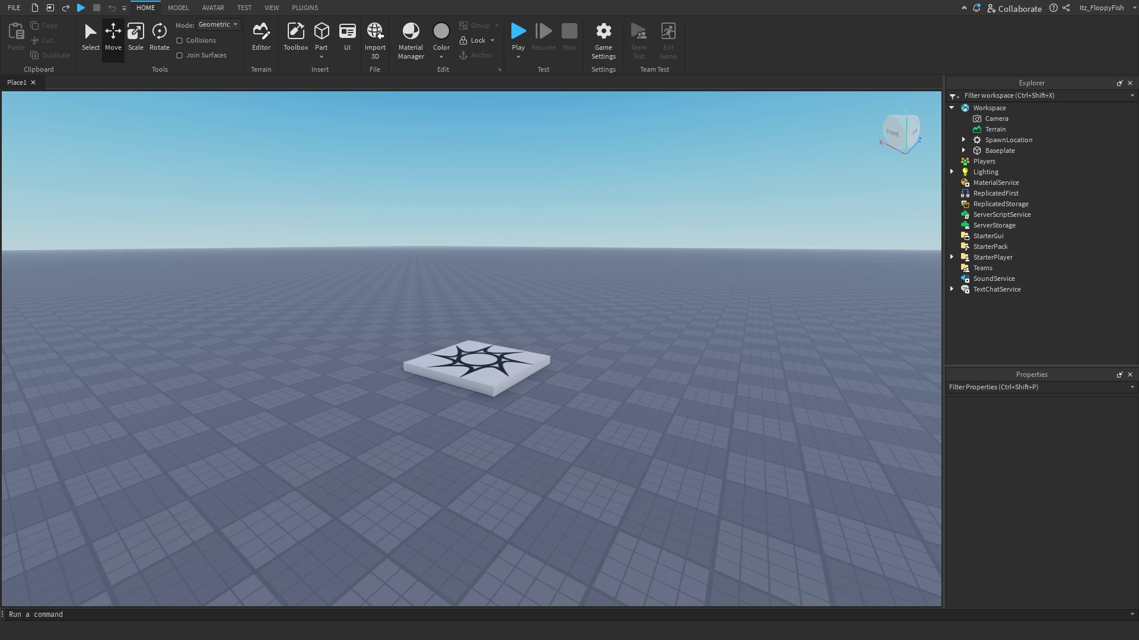
# Examine the default SpawnLocation on the baseplate from close up and from far away.
pyautogui.moveTo(184, 368); pyautogui.dragTo(247, 379, button='right')
pyautogui.press('e')
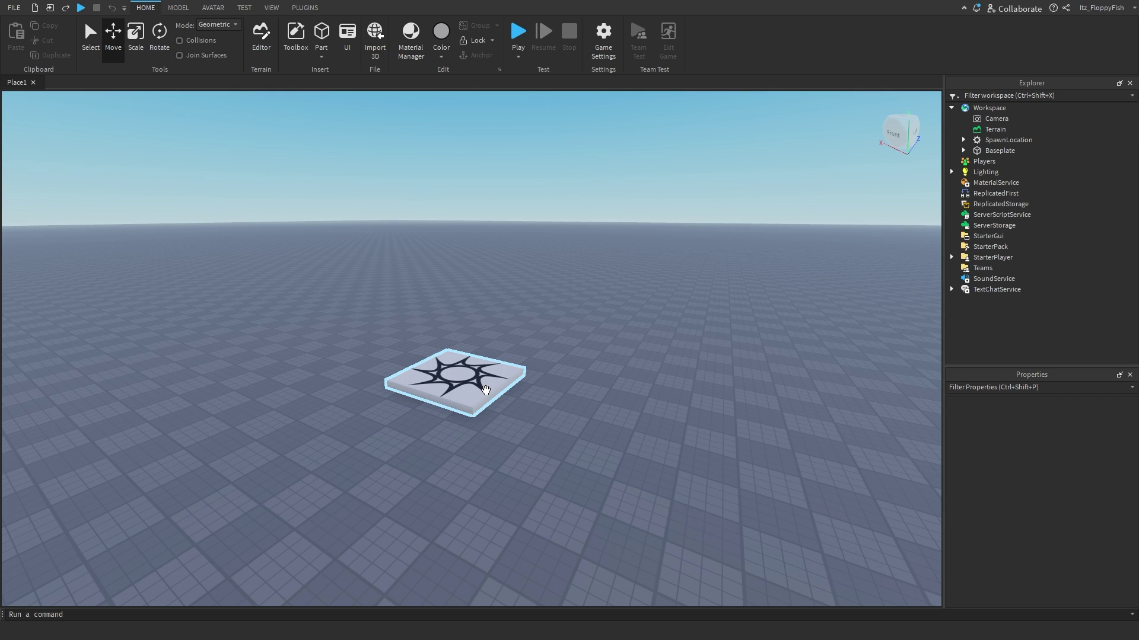
pyautogui.click(482, 388)
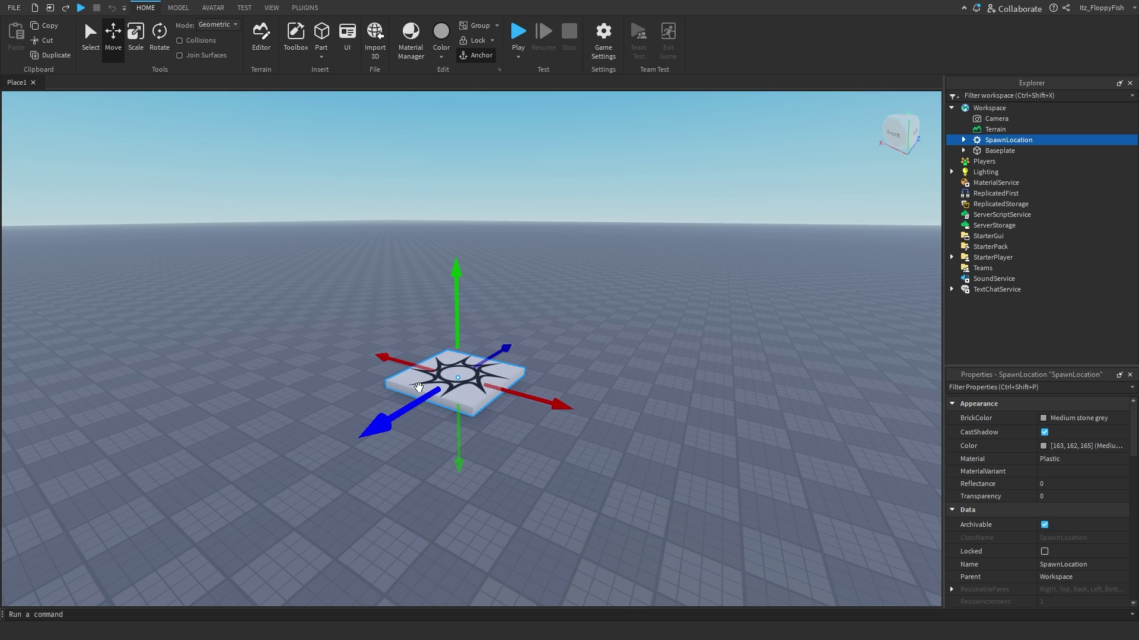
pyautogui.click(367, 325)
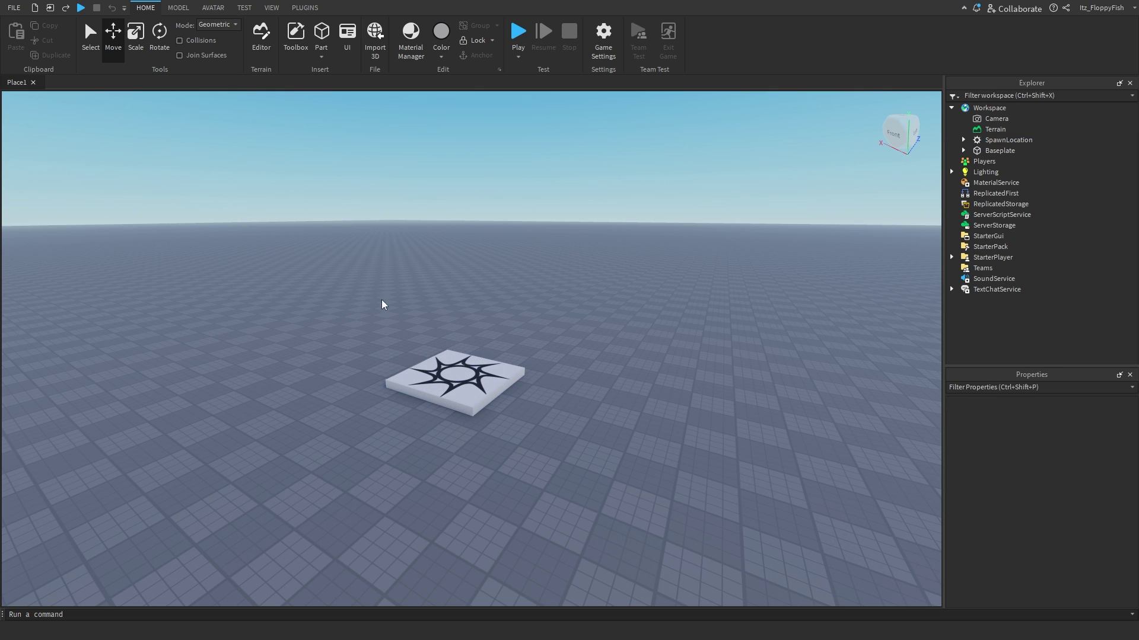
pyautogui.scroll(-10, 444, 339)
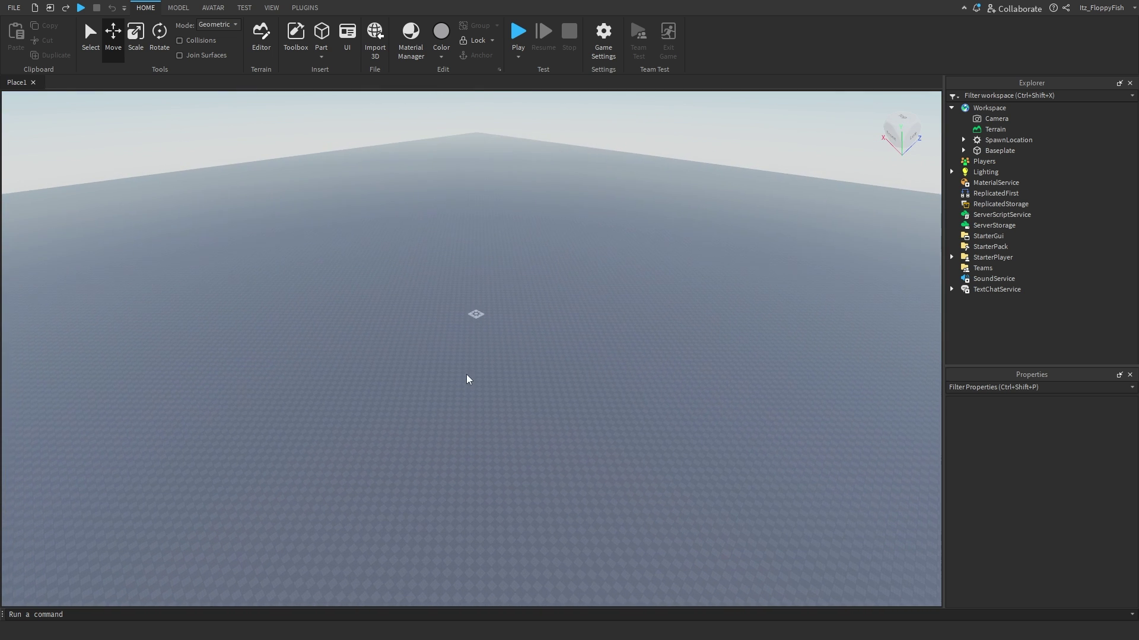
pyautogui.moveTo(466, 374); pyautogui.dragTo(466, 375, button='right')
pyautogui.scroll(6, 489, 299)
pyautogui.scroll(6, 482, 344)
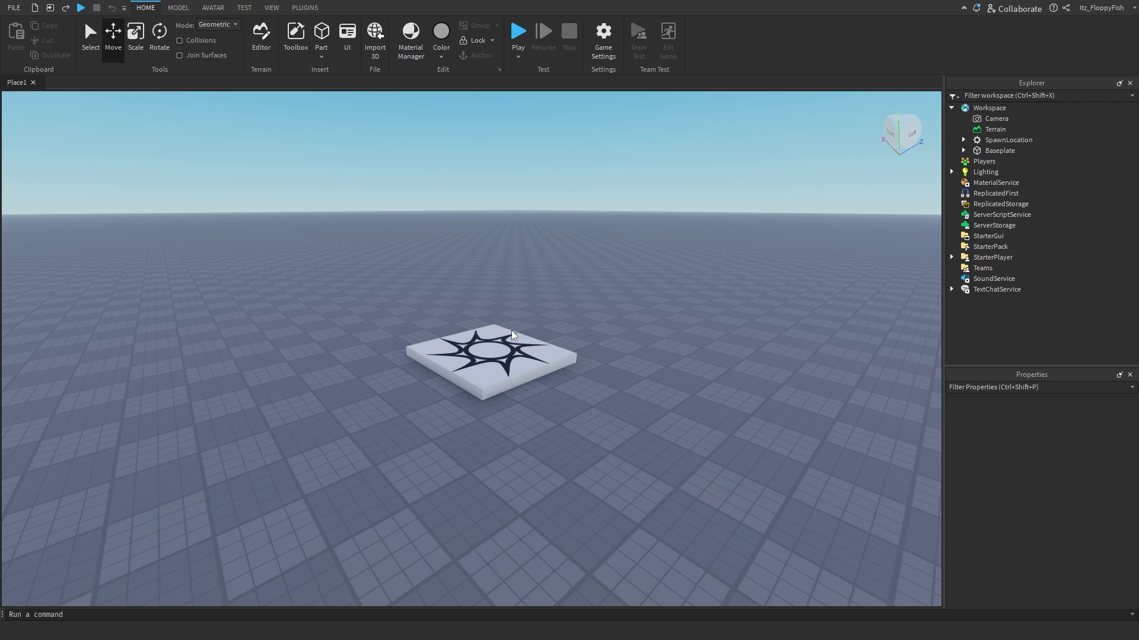
# Scale the SpawnLocation down along both horizontal axes into a small square block.
pyautogui.click(491, 350)
pyautogui.press('w')
pyautogui.moveTo(491, 350); pyautogui.dragTo(521, 379, button='right')
pyautogui.click(135, 43)
pyautogui.scroll(-2, 522, 348)
pyautogui.moveTo(599, 482); pyautogui.dragTo(511, 440)
pyautogui.moveTo(511, 440); pyautogui.dragTo(483, 439, button='right')
pyautogui.keyDown('ctrl'); pyautogui.moveTo(363, 426); pyautogui.dragTo(444, 405); pyautogui.keyUp('ctrl')
pyautogui.press('w')
pyautogui.moveTo(544, 398); pyautogui.dragTo(461, 480, button='right')
pyautogui.click(596, 400)
pyautogui.scroll(-2, 461, 480)
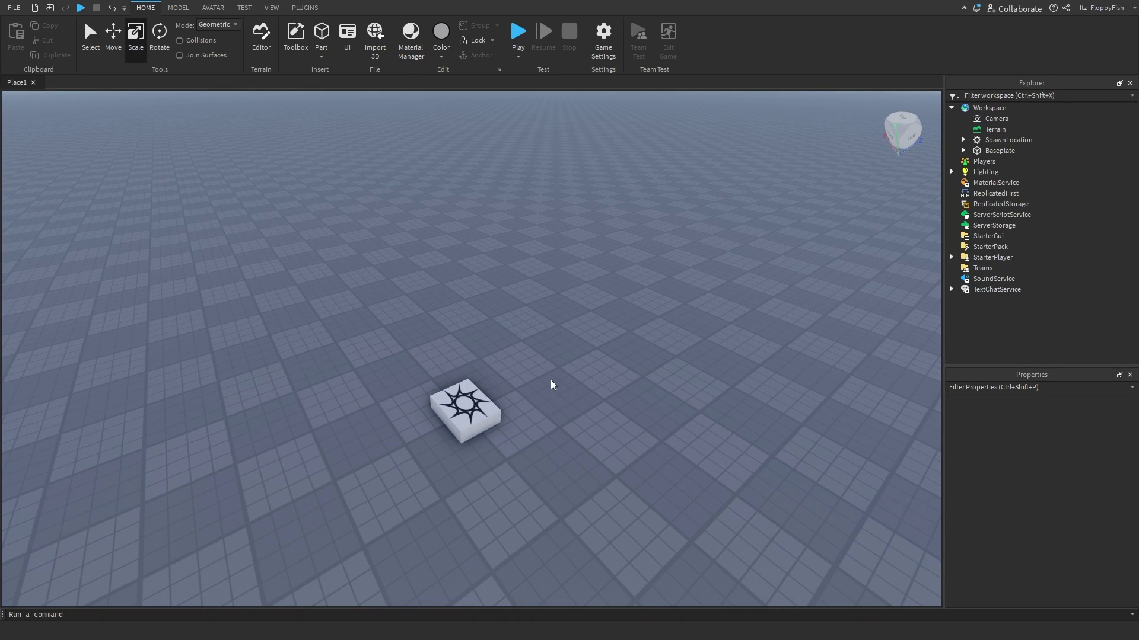
# Play-test the place to check the character spawning on the small pad, and stop the test.
pyautogui.moveTo(551, 384); pyautogui.dragTo(527, 455, button='right')
pyautogui.click(526, 29)
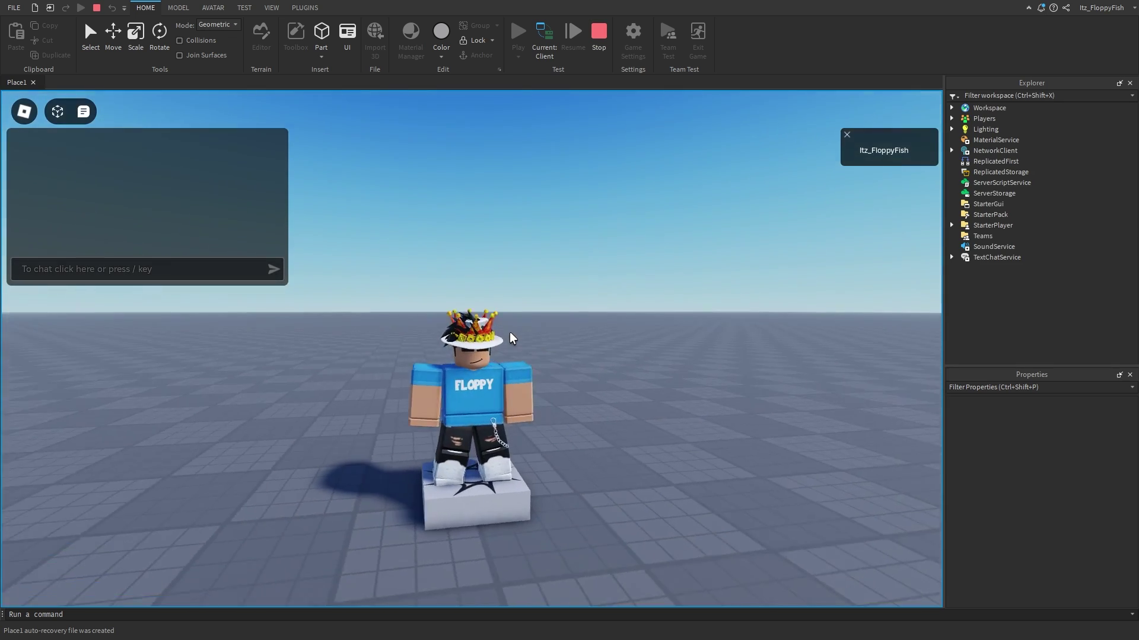
pyautogui.moveTo(510, 333); pyautogui.dragTo(510, 333, button='right')
pyautogui.click(598, 36)
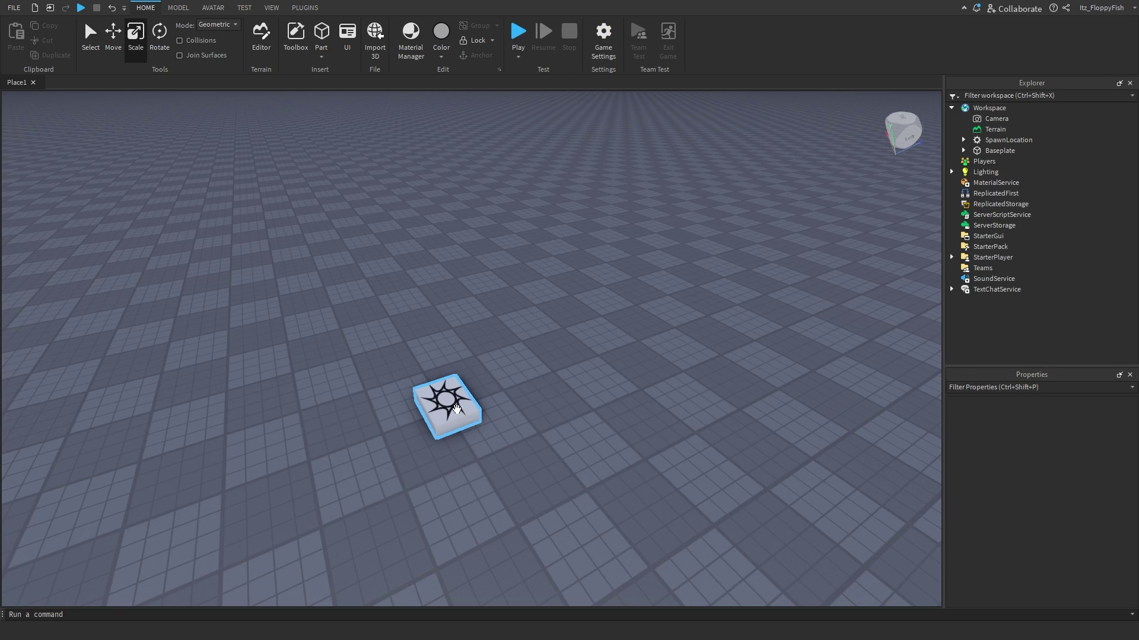
# Scale the SpawnLocation up into a very large elongated slab on the baseplate.
pyautogui.click(457, 409)
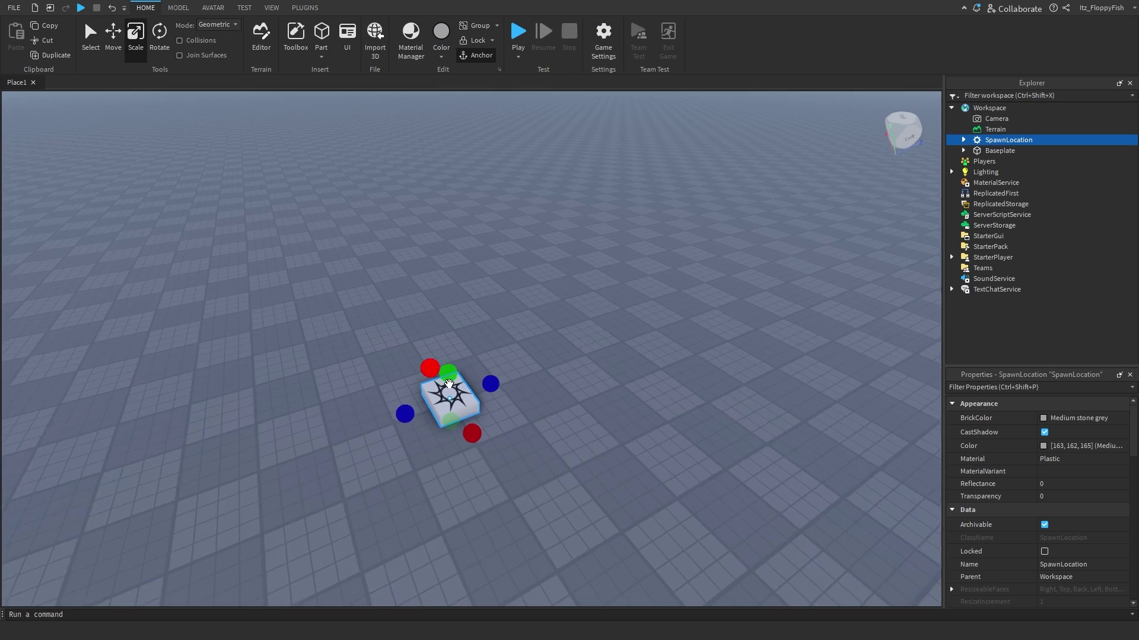
pyautogui.keyDown('ctrl'); pyautogui.moveTo(488, 400); pyautogui.dragTo(681, 616); pyautogui.keyUp('ctrl')
pyautogui.scroll(-5, 667, 465)
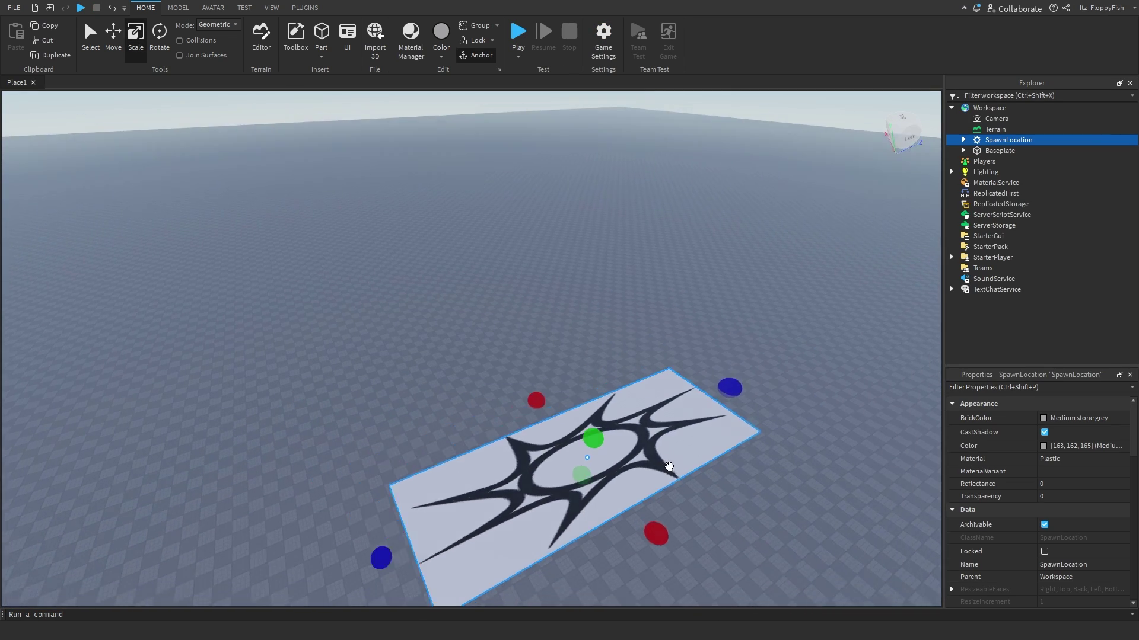
pyautogui.click(707, 204)
# Play-test the place to inspect where the character spawns on the enlarged slab, and stop the test.
pyautogui.click(518, 32)
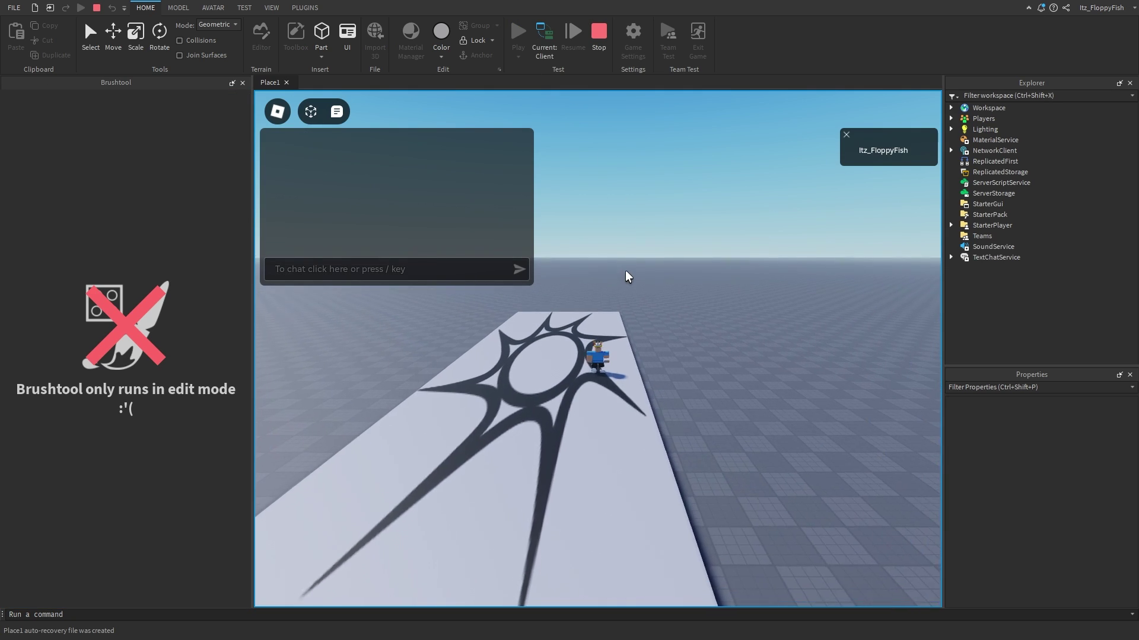
pyautogui.moveTo(627, 276); pyautogui.dragTo(660, 285, button='right')
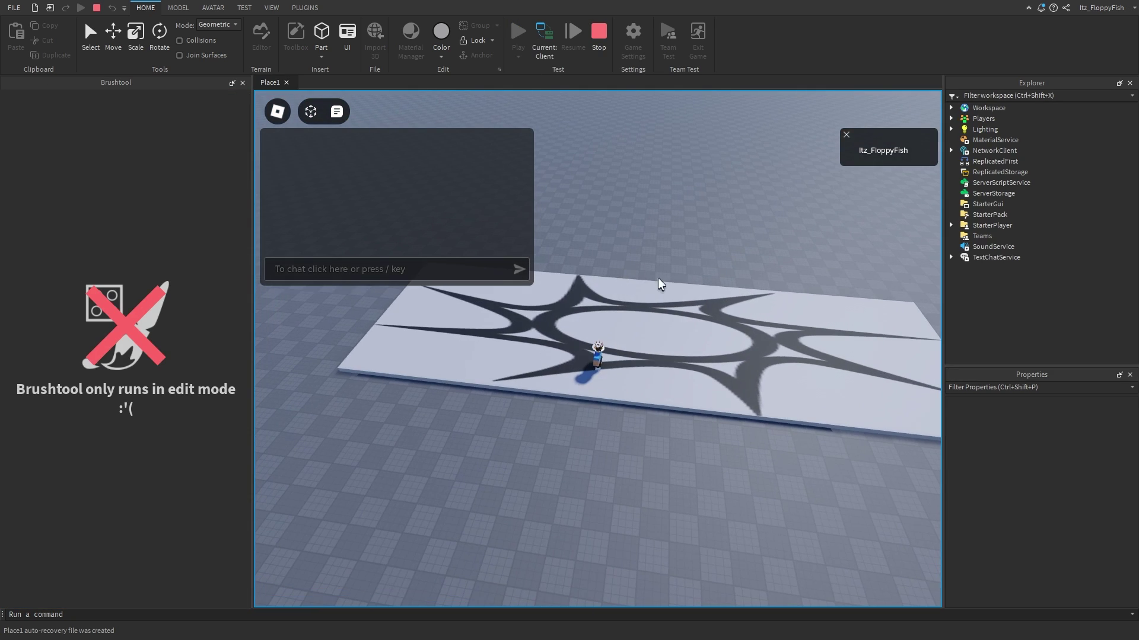
pyautogui.moveTo(646, 235); pyautogui.dragTo(320, 383, button='right')
pyautogui.moveTo(642, 362); pyautogui.dragTo(679, 354, button='right')
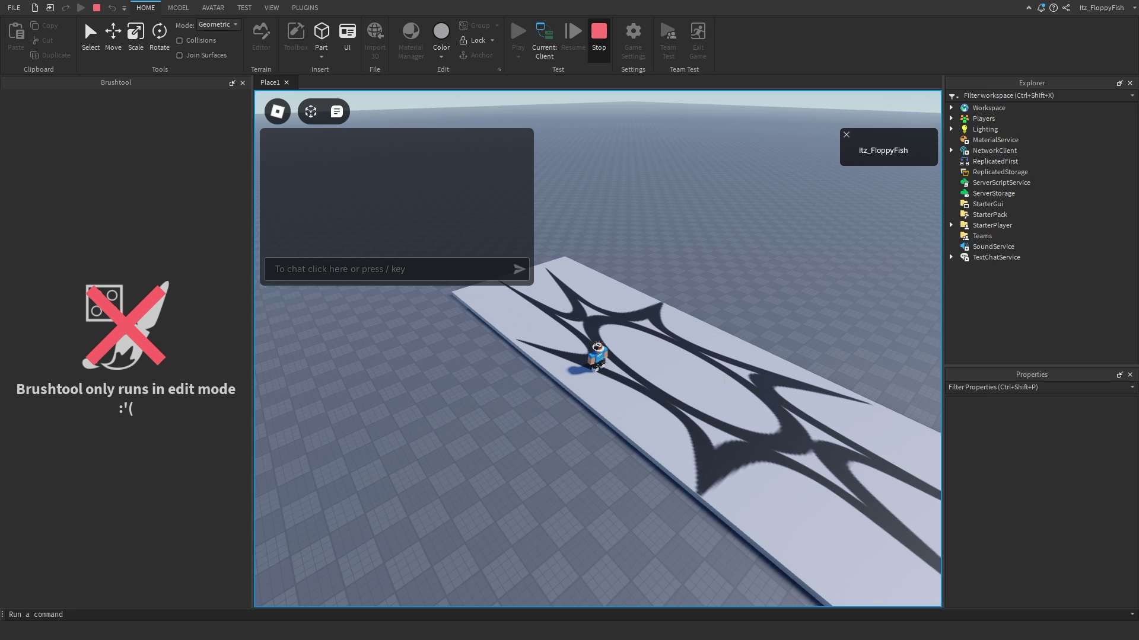
pyautogui.click(599, 35)
# Return the stretched SpawnLocation to its regular square pad size.
pyautogui.click(632, 390)
pyautogui.press('f')
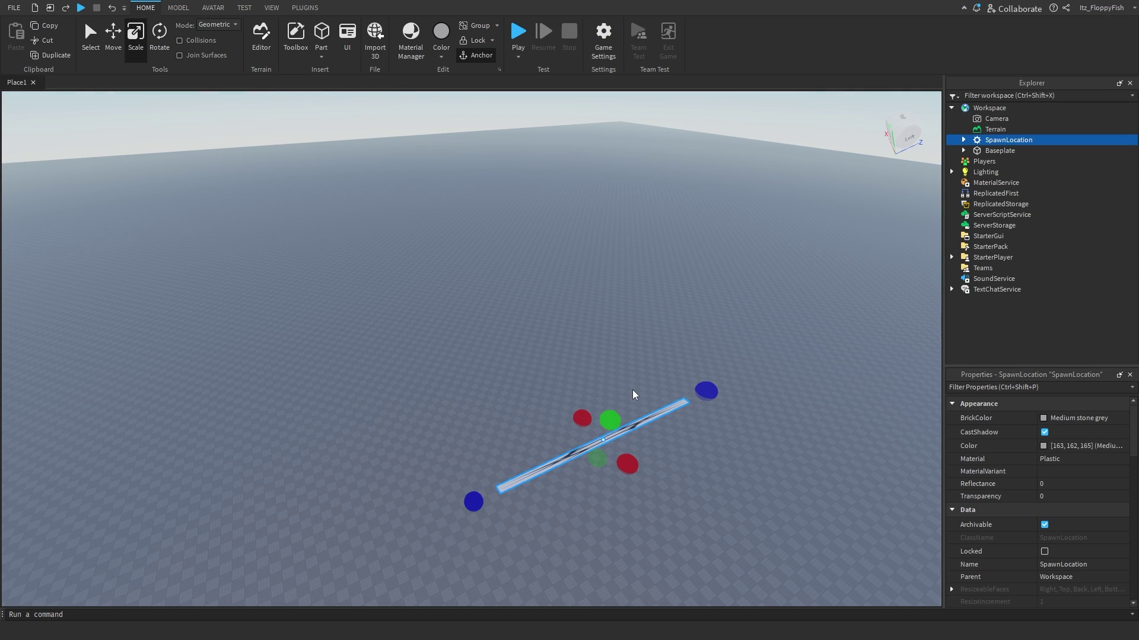
pyautogui.scroll(2, 654, 404)
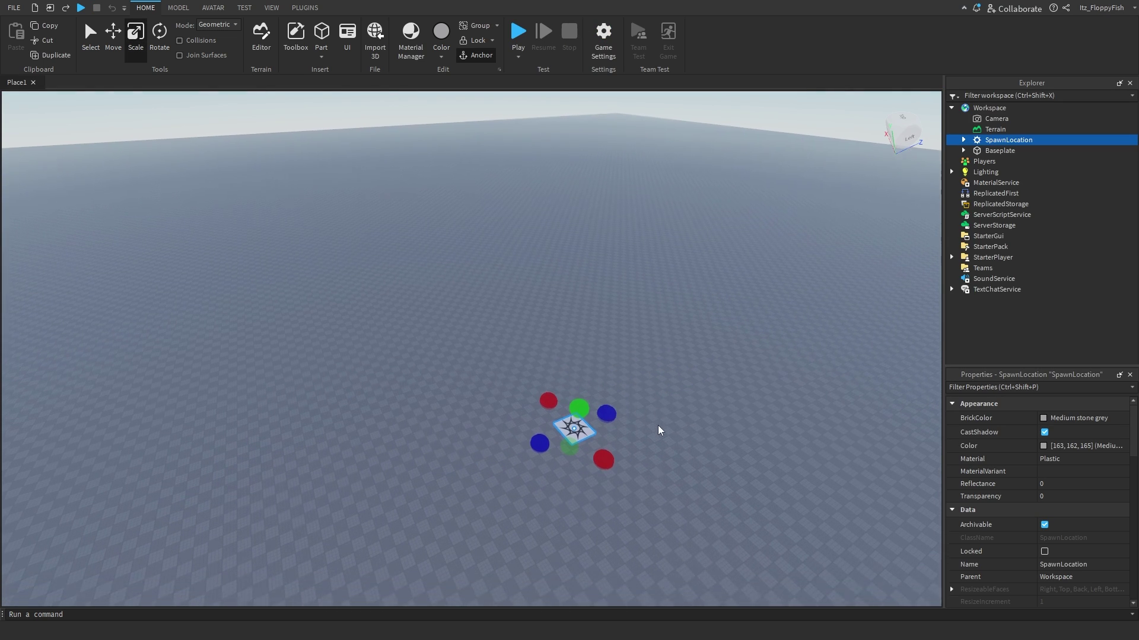
# Duplicate the SpawnLocation and place the two pads one in front of the other with a small gap.
pyautogui.moveTo(657, 425); pyautogui.dragTo(528, 425, button='right')
pyautogui.scroll(2, 528, 425)
pyautogui.scroll(2, 527, 424)
pyautogui.hotkey('ctrl', 'd')
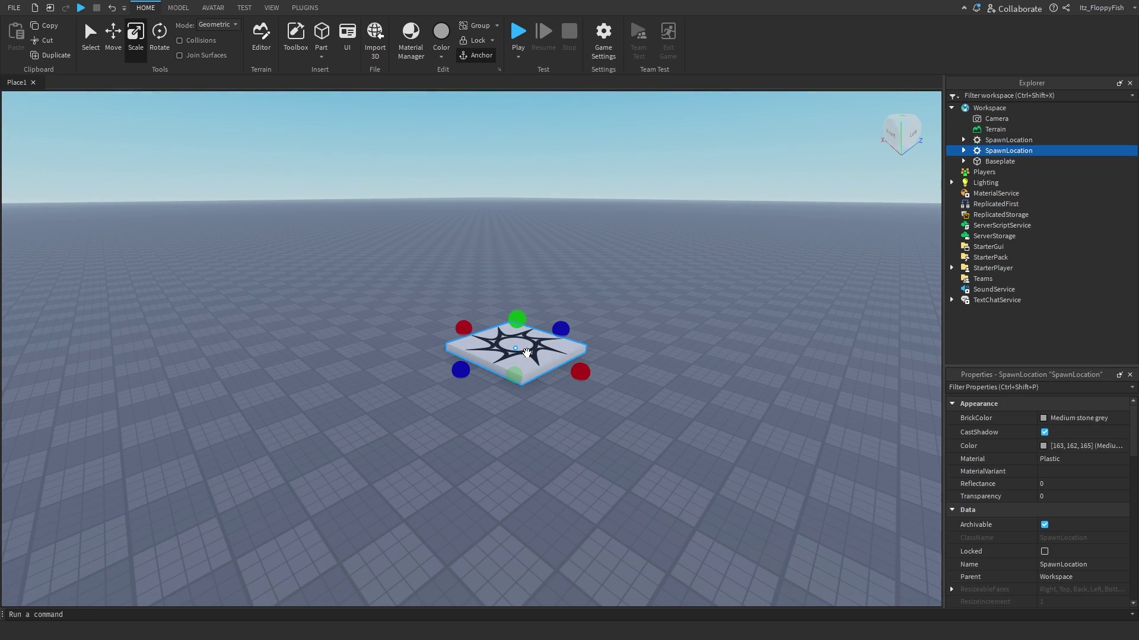
pyautogui.rightClick(527, 354)
pyautogui.click(471, 426)
pyautogui.moveTo(524, 350); pyautogui.dragTo(635, 401)
pyautogui.press('d')
pyautogui.moveTo(635, 402); pyautogui.dragTo(615, 382, button='right')
pyautogui.press('w')
pyautogui.moveTo(496, 398); pyautogui.dragTo(502, 407)
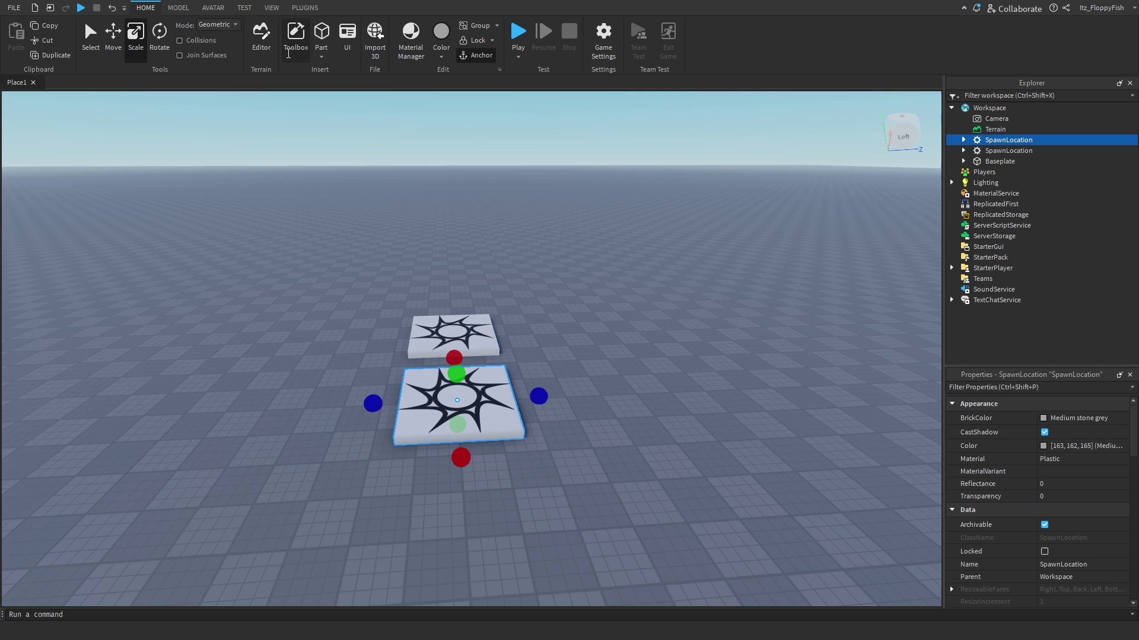
# Insert a Neutral Spawn Location model from the Toolbox and place it beside the far pad.
pyautogui.click(295, 39)
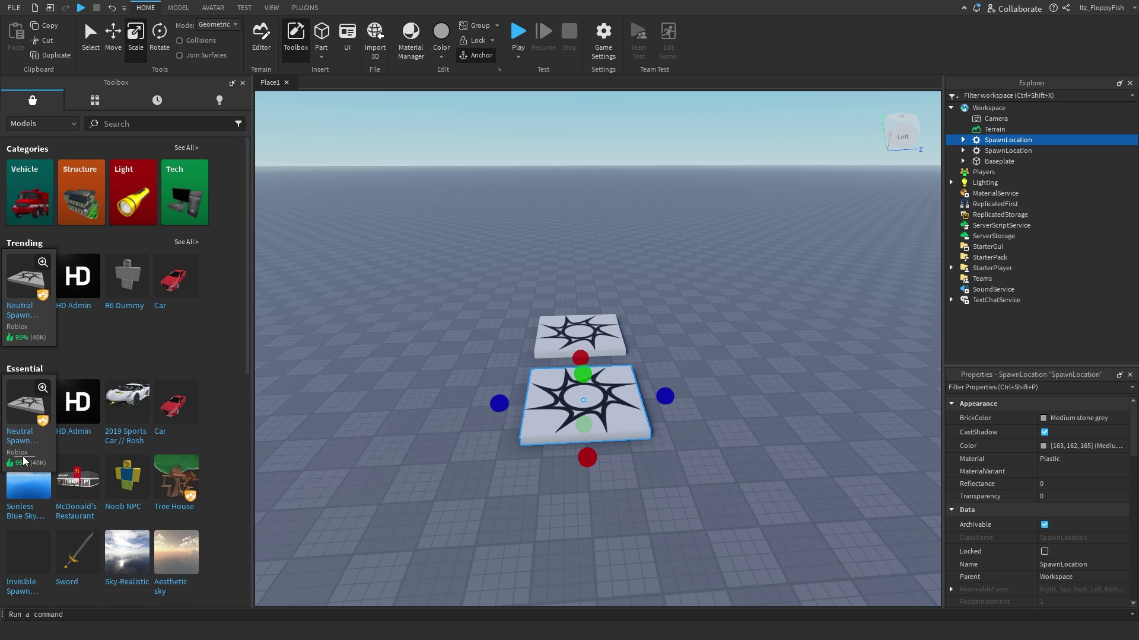
pyautogui.click(25, 461)
pyautogui.moveTo(590, 362); pyautogui.dragTo(755, 333)
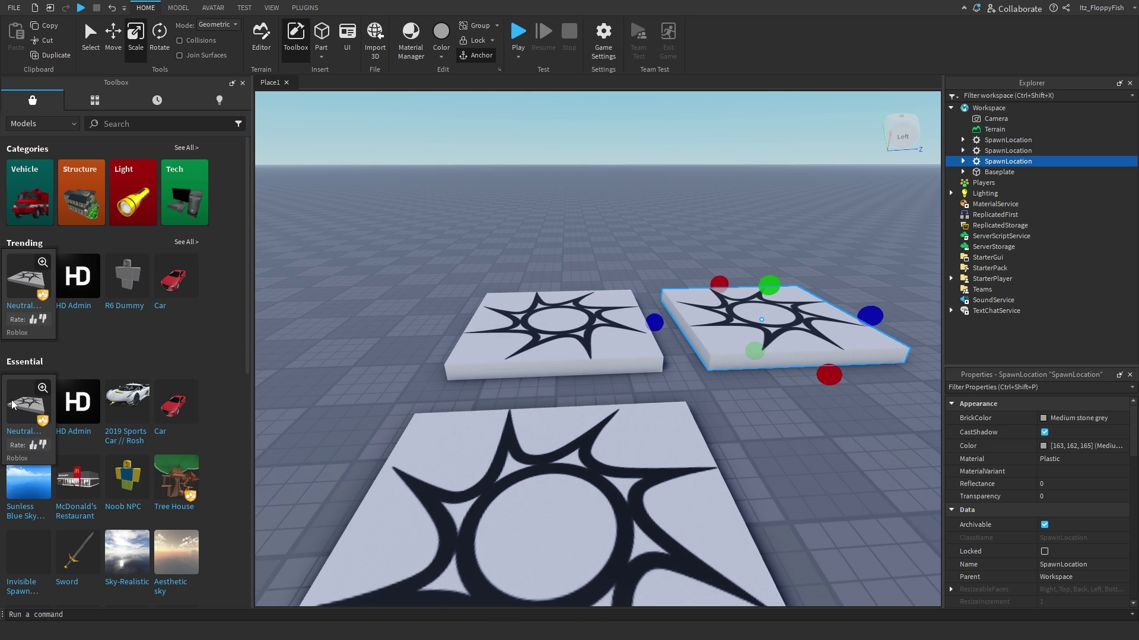
# Insert a fourth SpawnLocation with the Spawn command and position it next to the other three pads.
pyautogui.moveTo(696, 237); pyautogui.dragTo(696, 237, button='right')
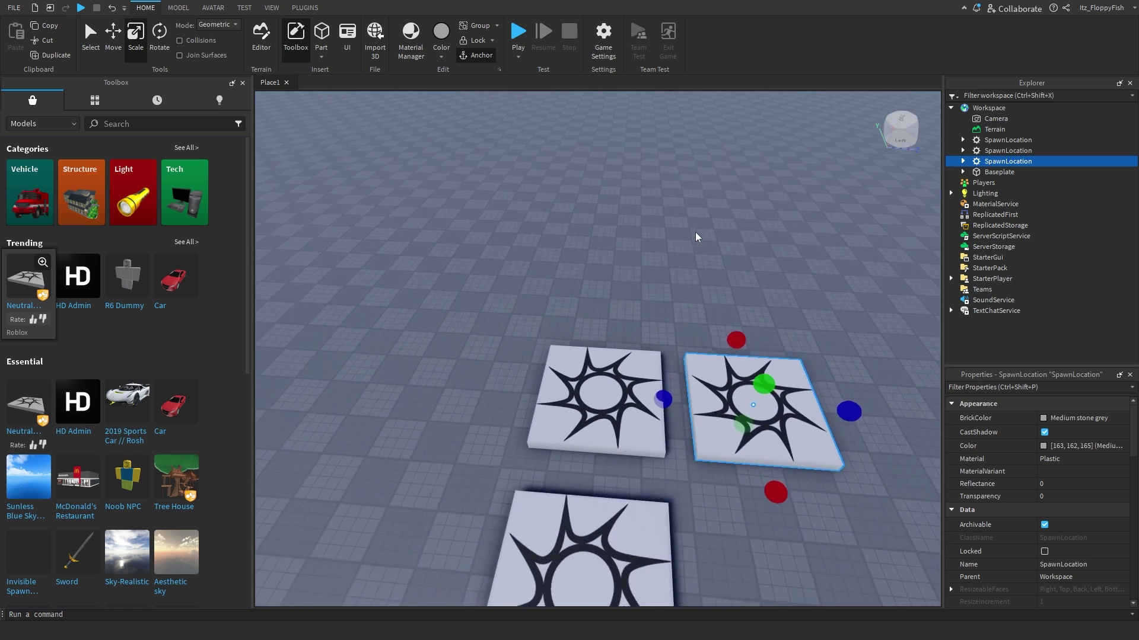
pyautogui.scroll(-3, 696, 237)
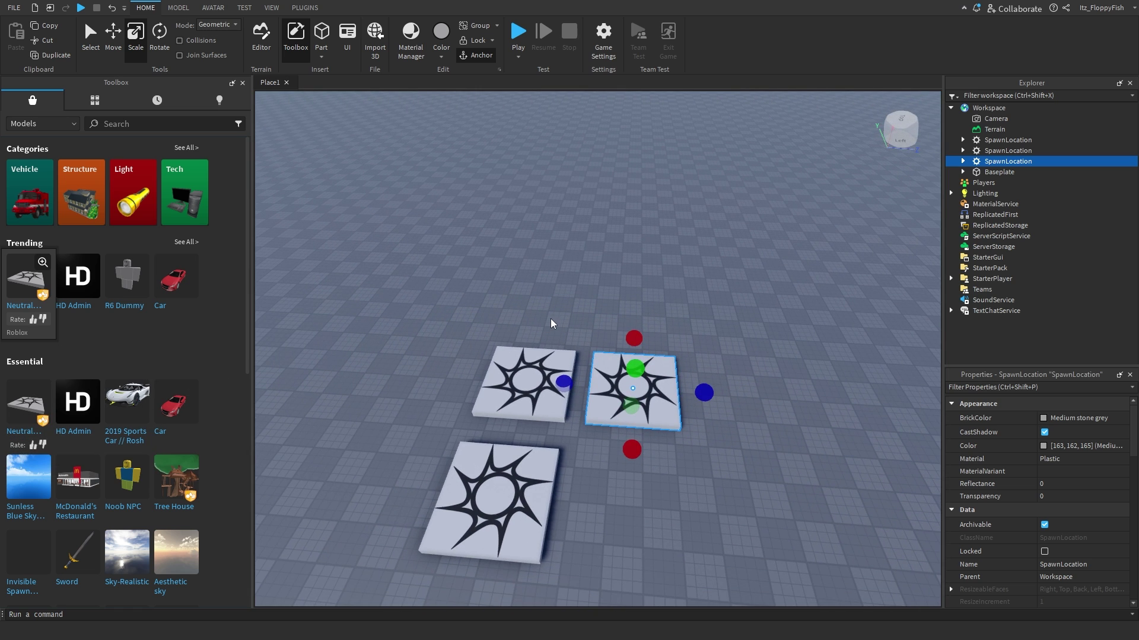
pyautogui.click(179, 7)
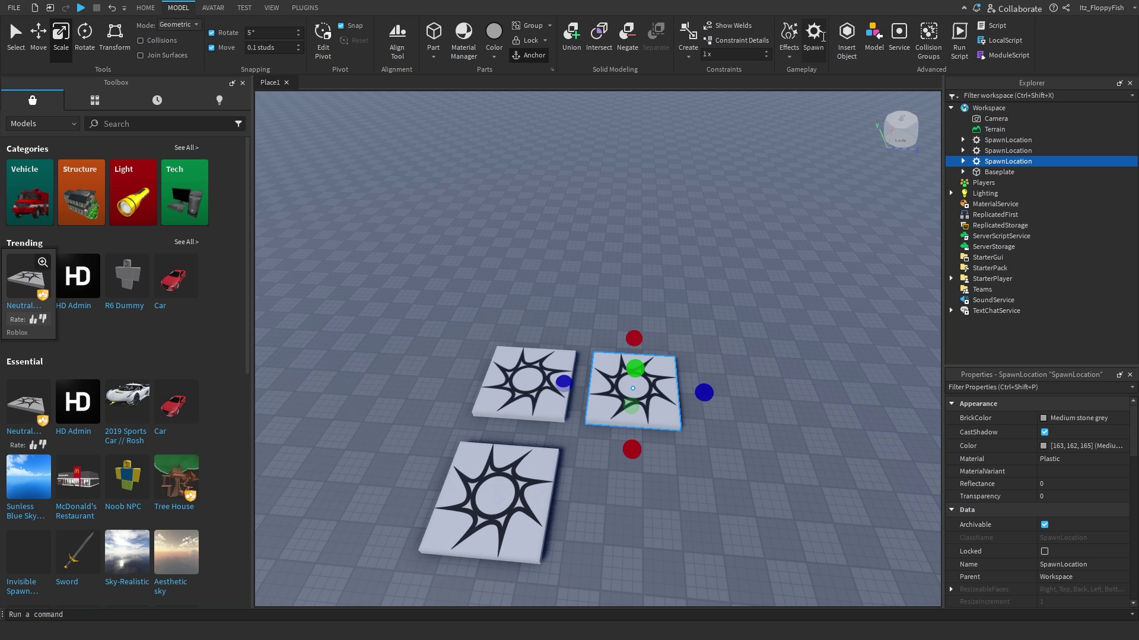
pyautogui.click(813, 36)
pyautogui.moveTo(622, 337); pyautogui.dragTo(634, 312)
pyautogui.press('w')
pyautogui.press('d')
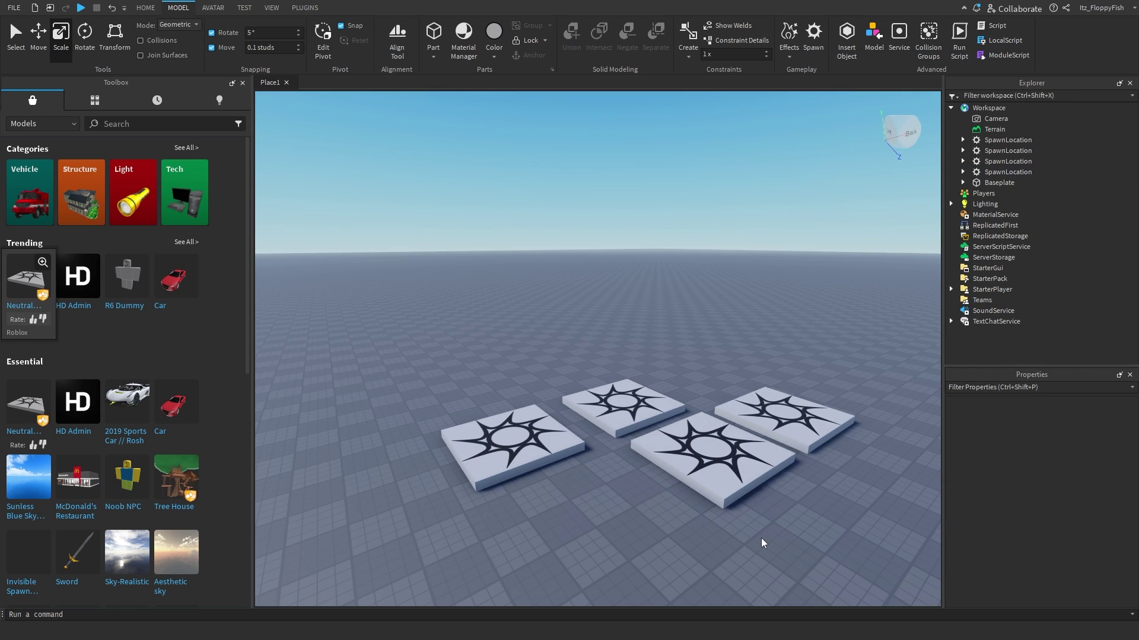
# Close the Toolbox, then select all four spawn pads and move them down into the baseplate.
pyautogui.click(242, 82)
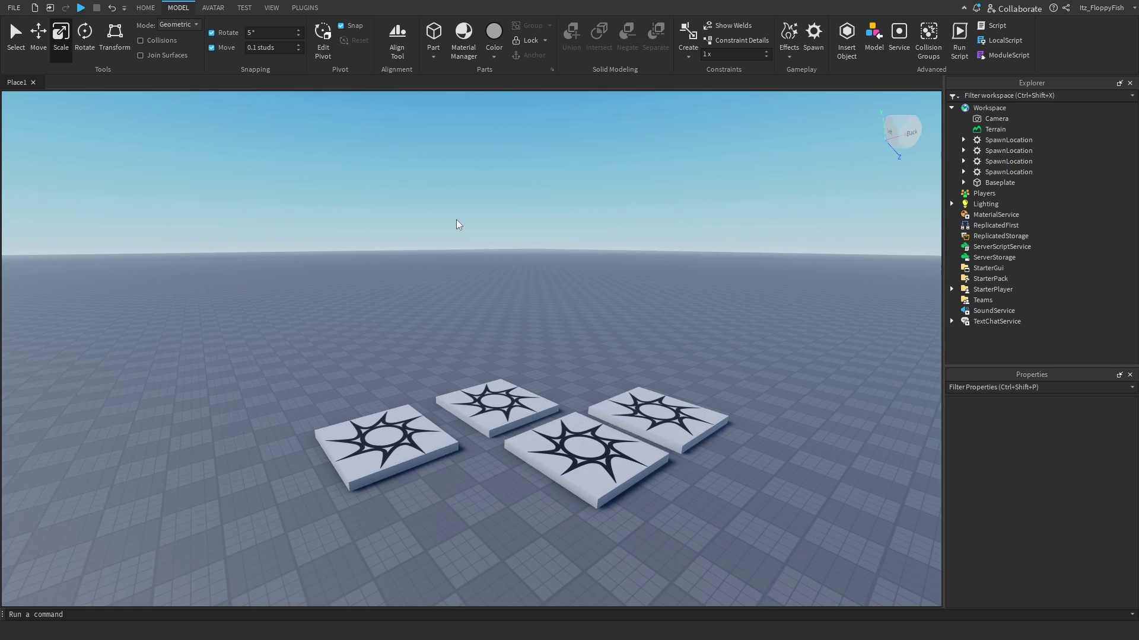
pyautogui.moveTo(464, 224); pyautogui.dragTo(463, 225, button='right')
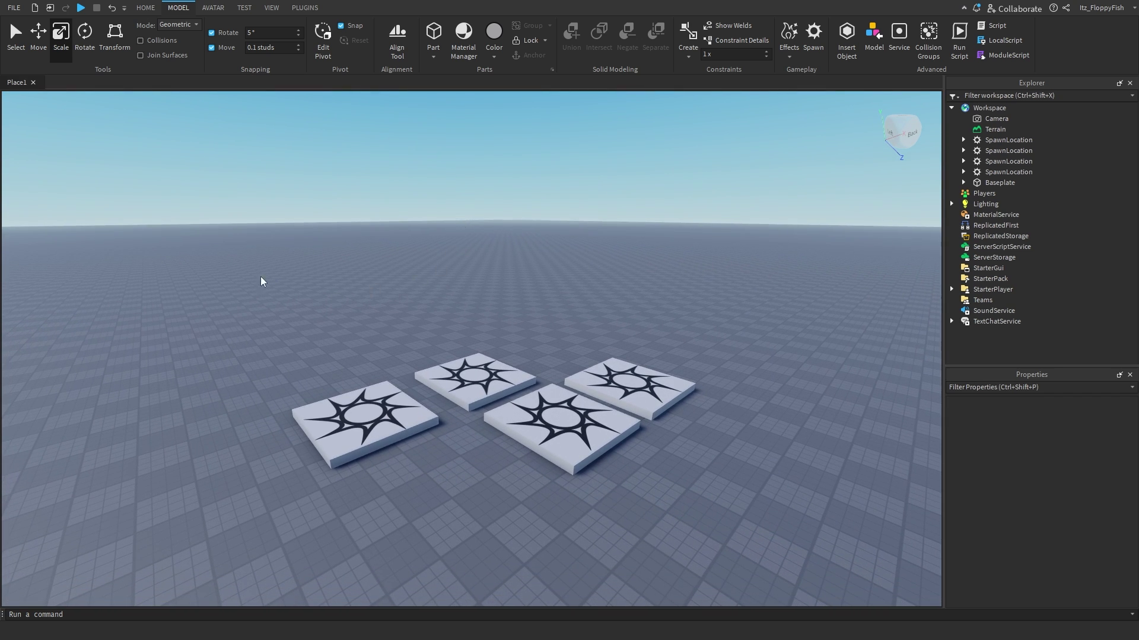
pyautogui.moveTo(174, 258); pyautogui.dragTo(763, 486)
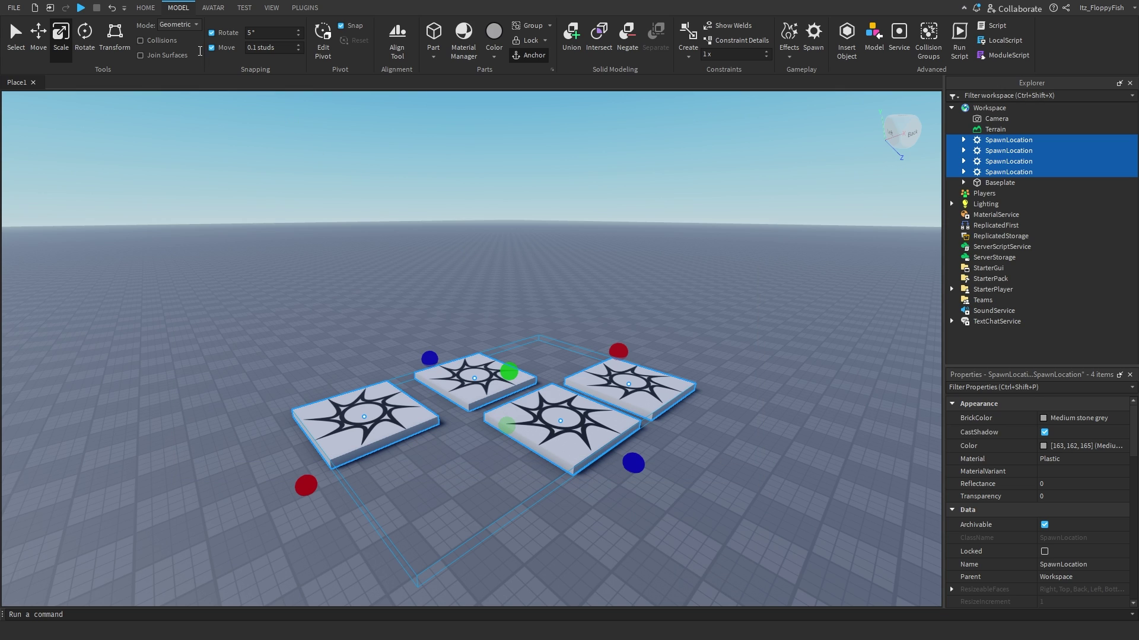
pyautogui.click(145, 8)
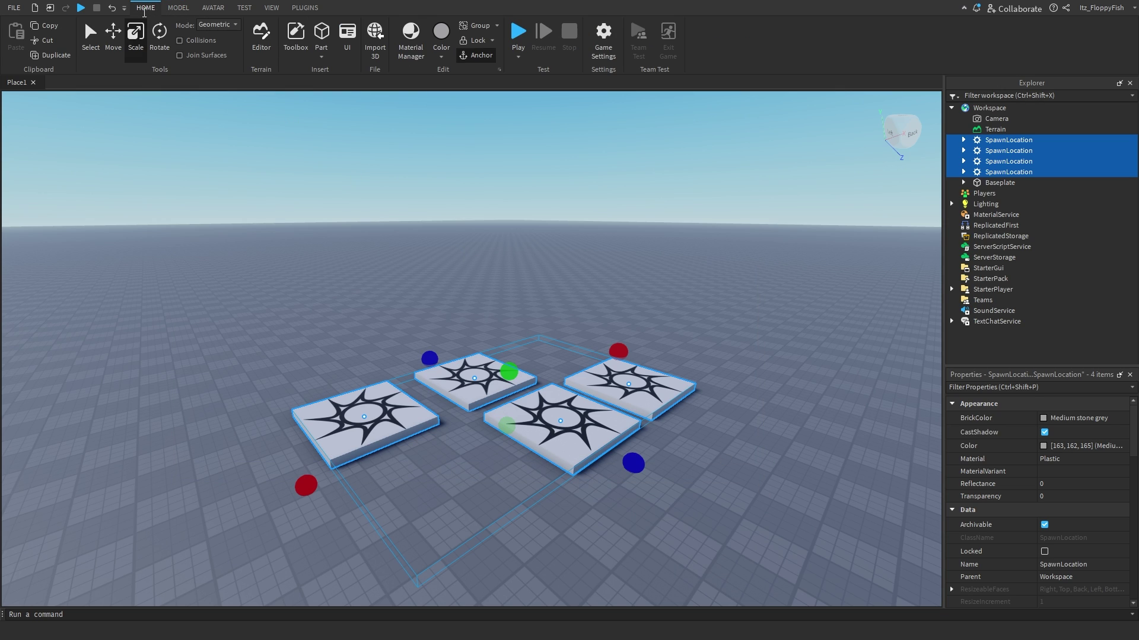
pyautogui.click(113, 35)
pyautogui.moveTo(447, 202); pyautogui.dragTo(460, 178, button='right')
pyautogui.press('q')
pyautogui.press('e')
pyautogui.moveTo(516, 358); pyautogui.dragTo(520, 379)
# Adjust the height of the four selected spawn pads so their tops sit level with the baseplate surface.
pyautogui.click(963, 151)
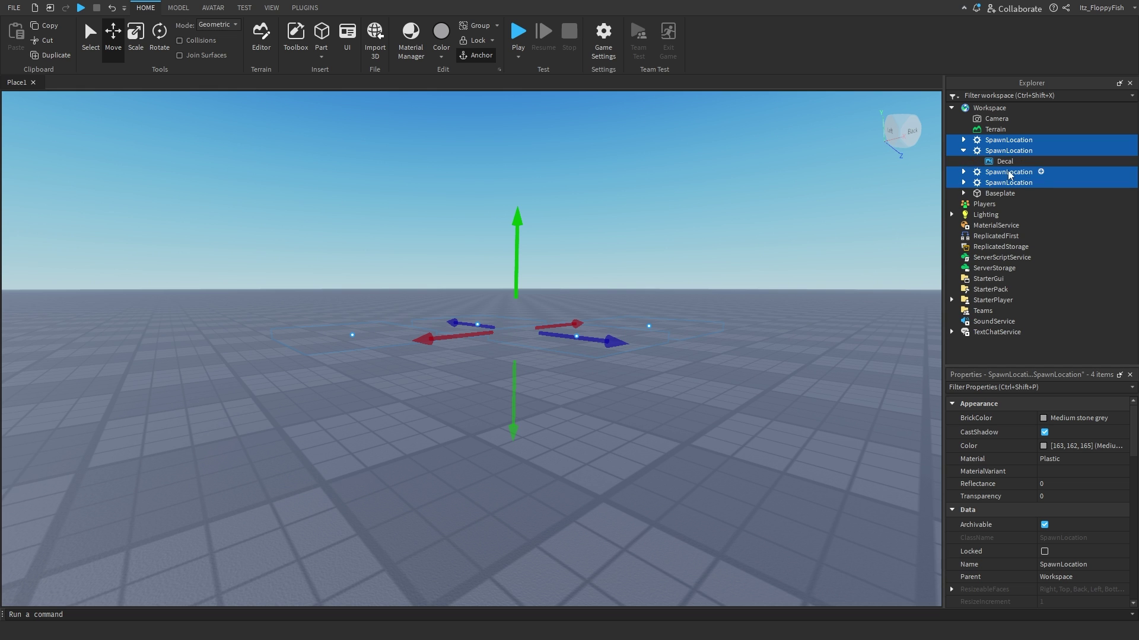
pyautogui.click(963, 150)
pyautogui.moveTo(710, 220); pyautogui.dragTo(710, 229, button='right')
pyautogui.press('e')
pyautogui.moveTo(571, 249); pyautogui.dragTo(571, 245, button='right')
pyautogui.press('q')
pyautogui.press('e')
pyautogui.press('w')
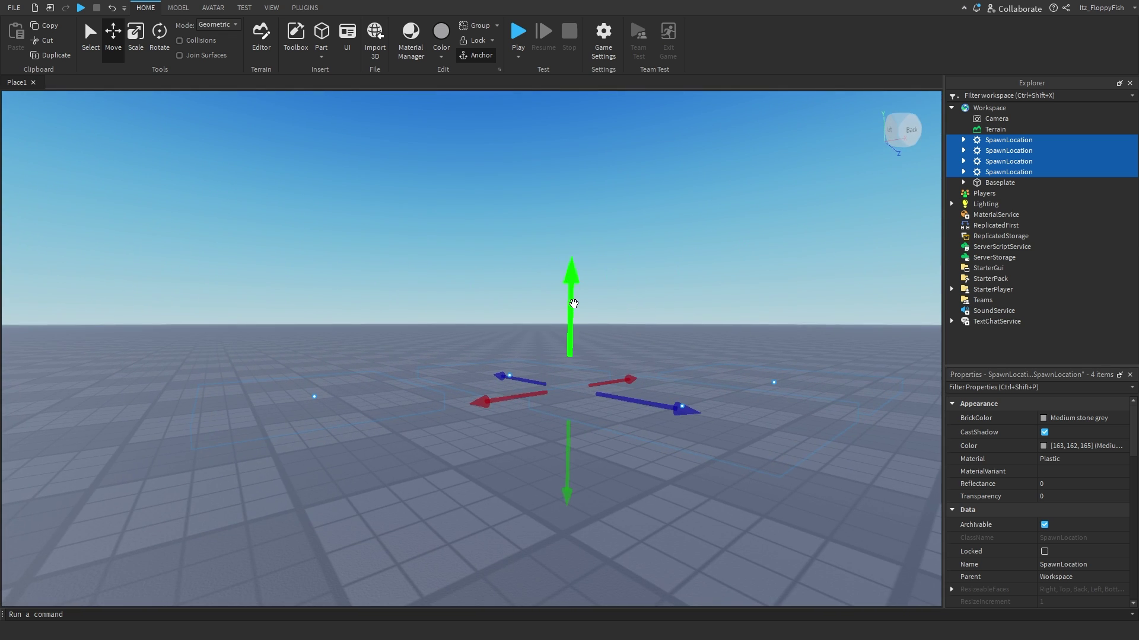
pyautogui.moveTo(574, 304); pyautogui.dragTo(574, 315)
# Lower the four spawn pads slightly further so their surfaces sit beneath the baseplate.
pyautogui.moveTo(559, 314); pyautogui.dragTo(567, 340, button='right')
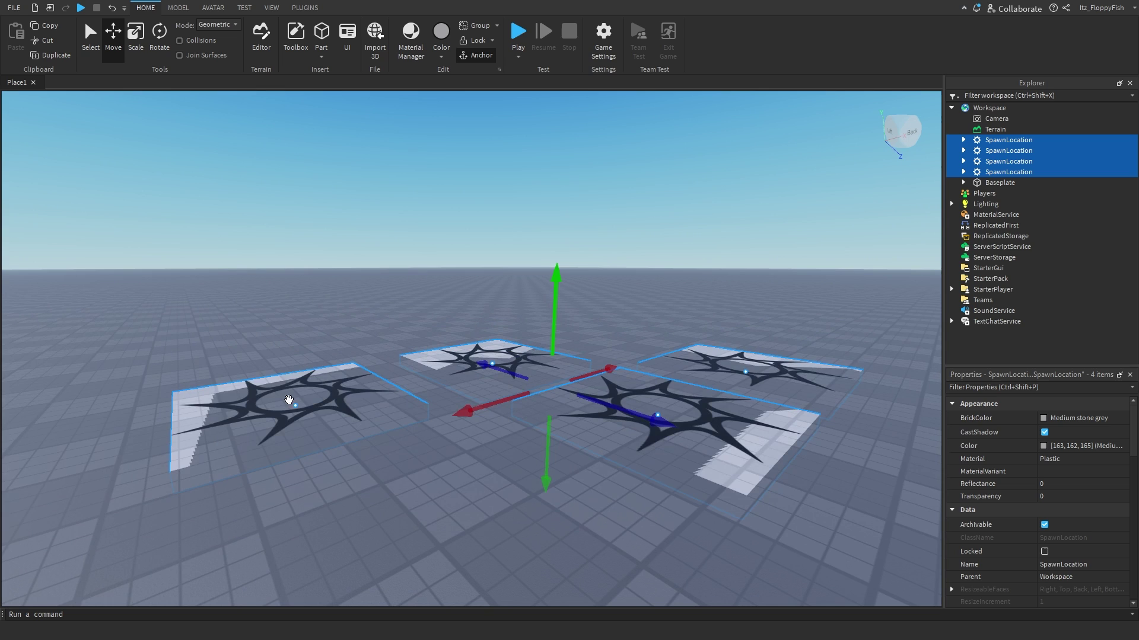
pyautogui.moveTo(435, 411); pyautogui.dragTo(435, 410, button='right')
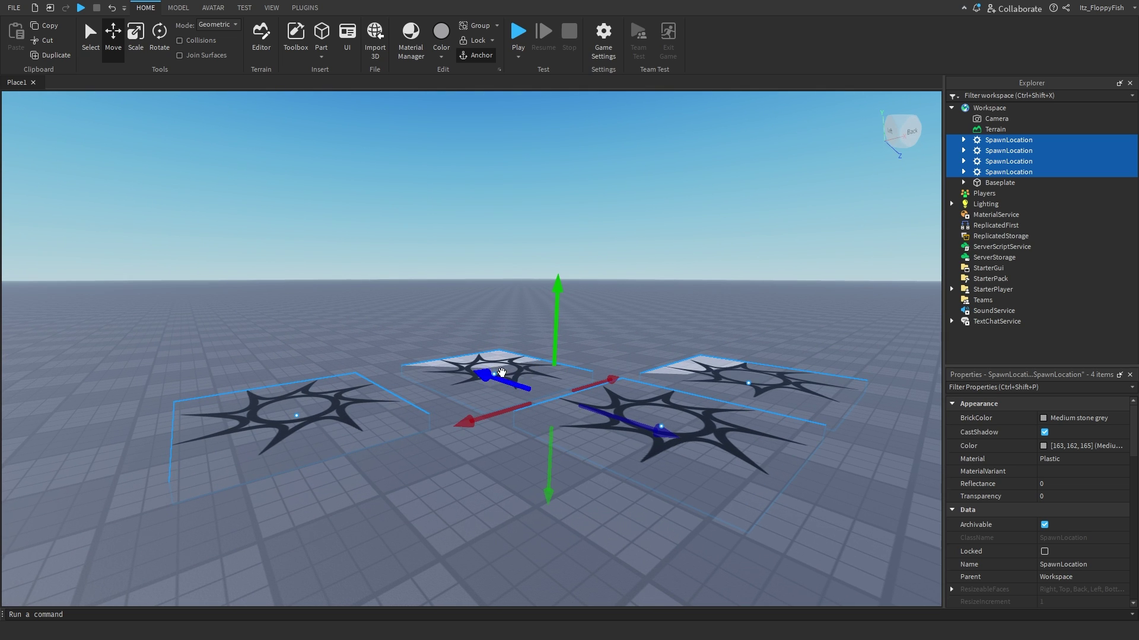
pyautogui.moveTo(501, 372); pyautogui.dragTo(536, 440, button='right')
pyautogui.moveTo(543, 453); pyautogui.dragTo(543, 455)
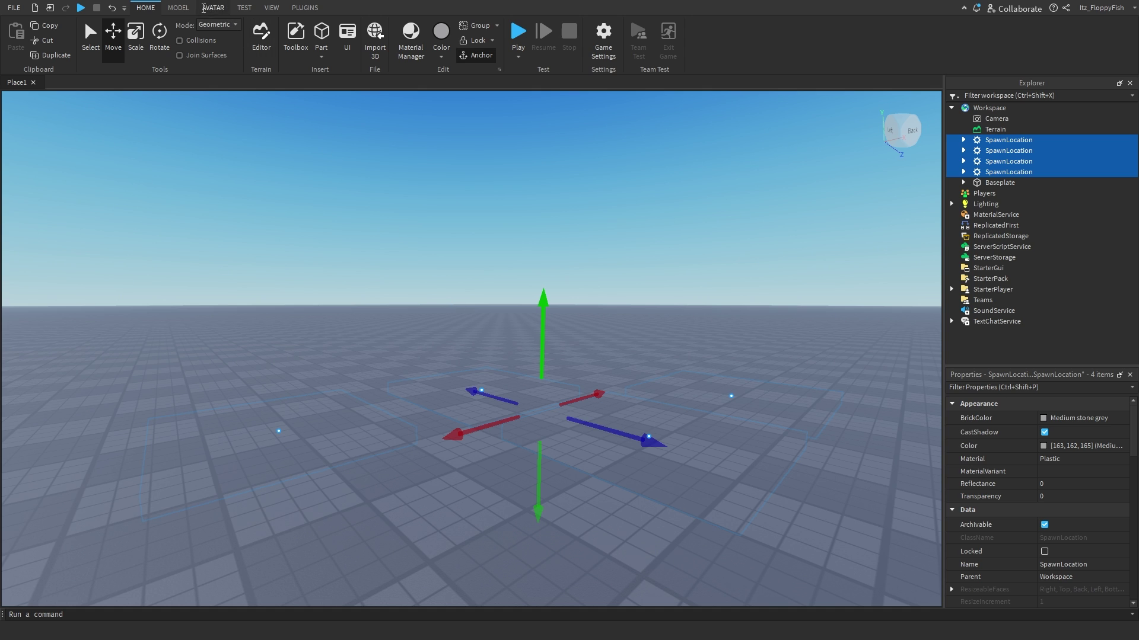
# Inspect the four buried spawn pads from several angles above the baseplate.
pyautogui.click(177, 7)
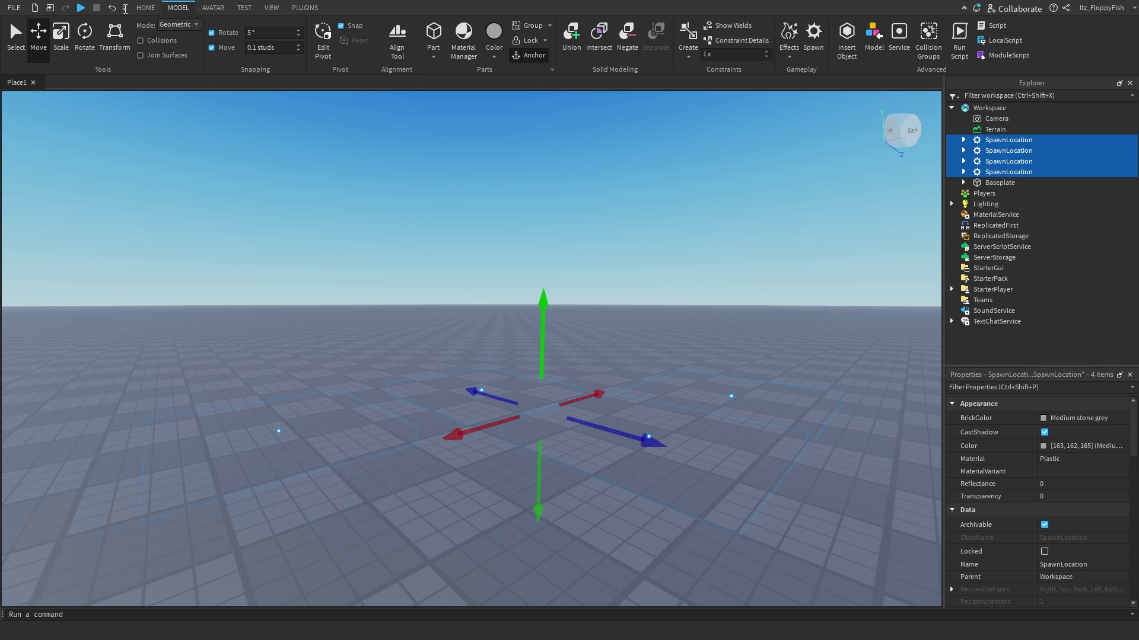
pyautogui.click(146, 7)
pyautogui.moveTo(472, 311); pyautogui.dragTo(278, 432, button='right')
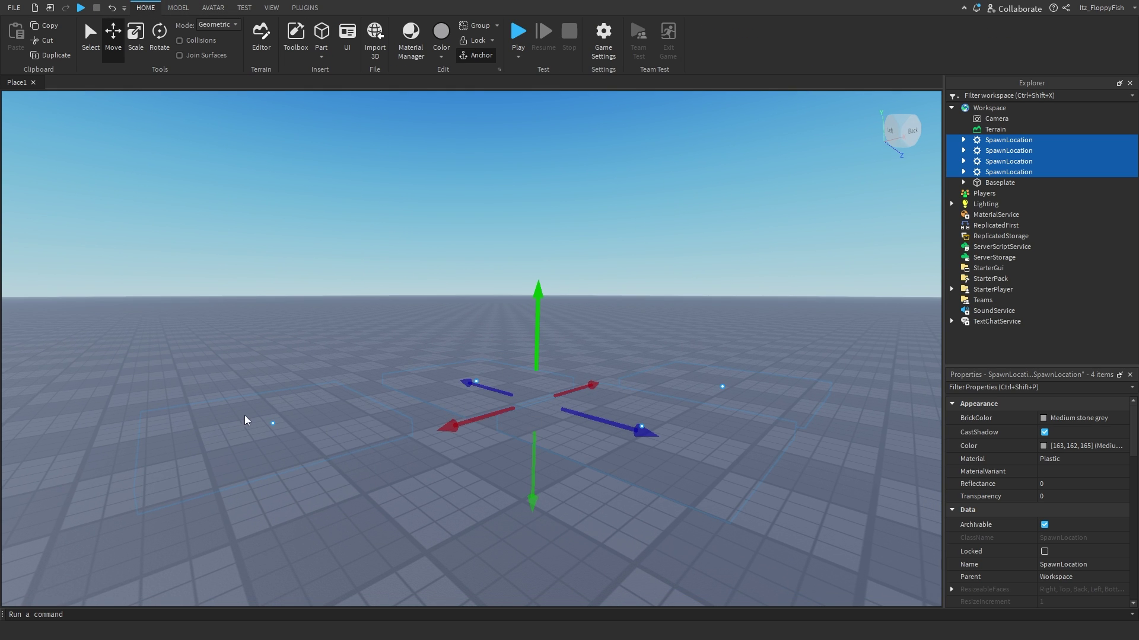
pyautogui.moveTo(452, 386); pyautogui.dragTo(451, 386, button='right')
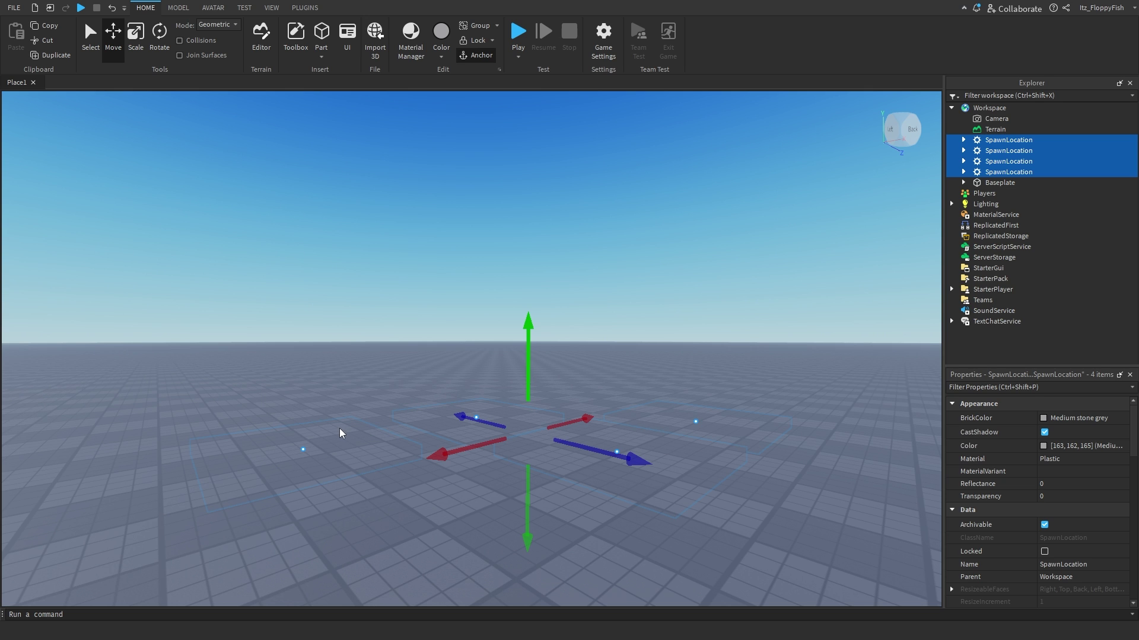
pyautogui.moveTo(475, 422); pyautogui.dragTo(475, 423, button='right')
pyautogui.scroll(-1, 373, 317)
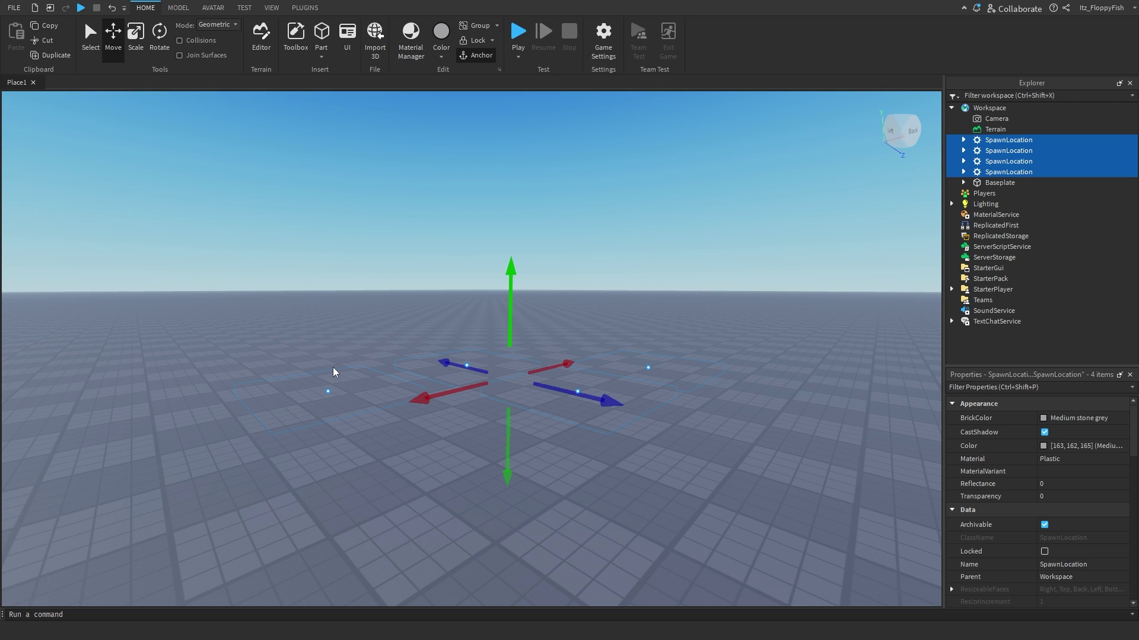
pyautogui.moveTo(362, 376); pyautogui.dragTo(337, 400, button='right')
pyautogui.press('w')
pyautogui.press('q')
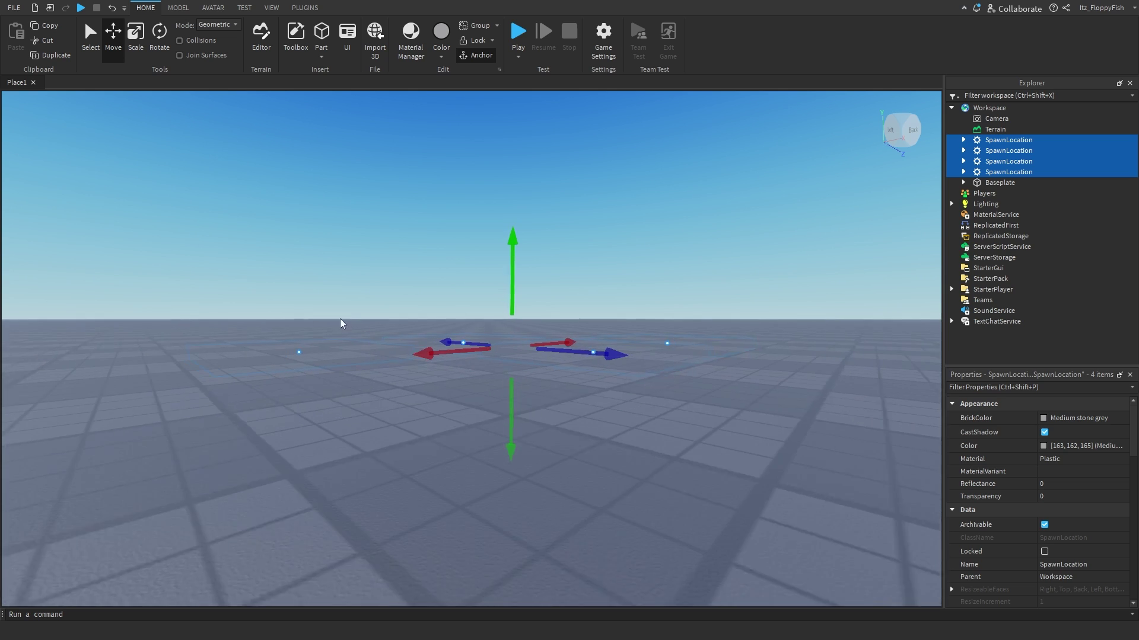
pyautogui.press('e')
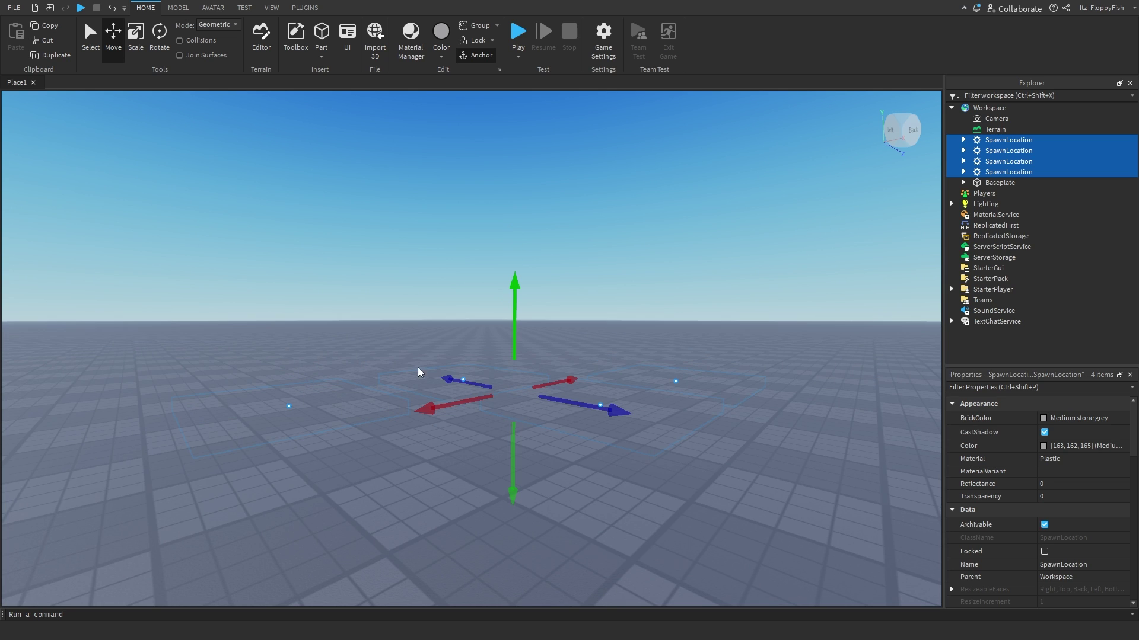
pyautogui.moveTo(437, 412); pyautogui.dragTo(449, 373, button='right')
pyautogui.press('q')
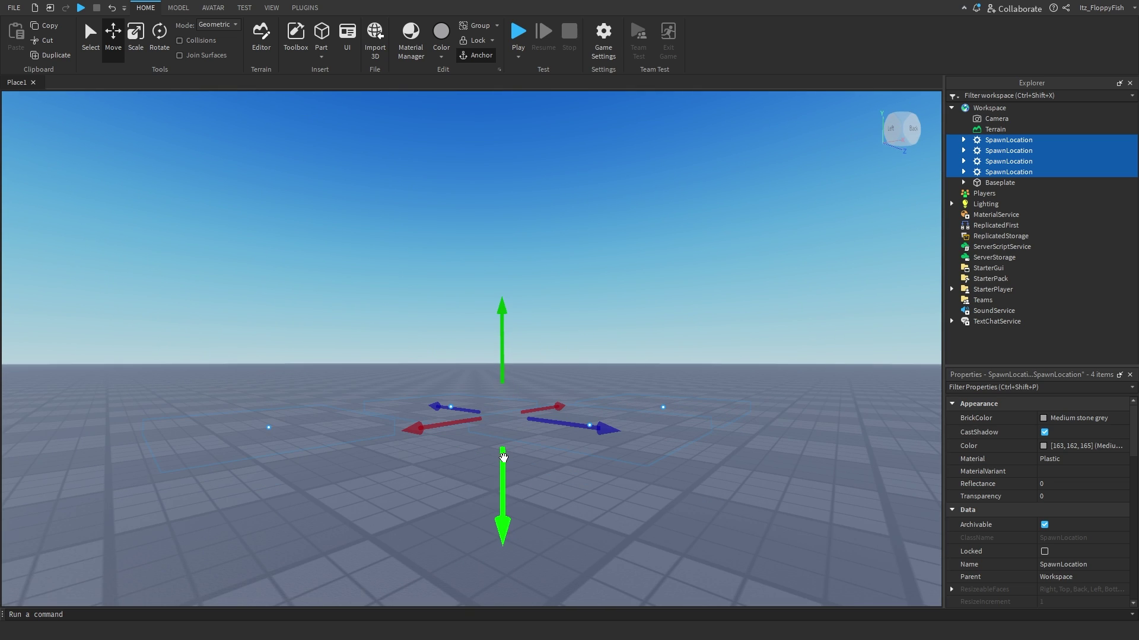
# Lower the four selected spawn pads deeper into the baseplate, then deselect them and inspect them from beneath the surface.
pyautogui.press('q')
pyautogui.moveTo(503, 457); pyautogui.dragTo(507, 500)
pyautogui.scroll(-3, 506, 484)
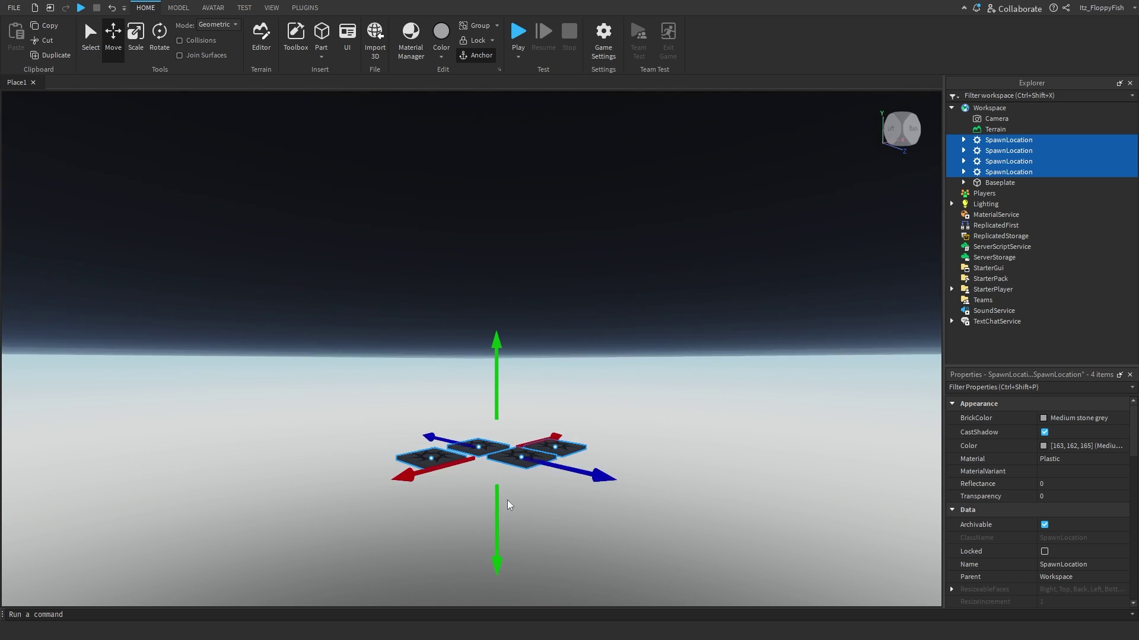
pyautogui.click(585, 468)
pyautogui.moveTo(585, 467); pyautogui.dragTo(576, 450, button='right')
pyautogui.press('e')
pyautogui.scroll(-3, 554, 419)
pyautogui.scroll(2, 555, 420)
pyautogui.press('w')
pyautogui.press('d')
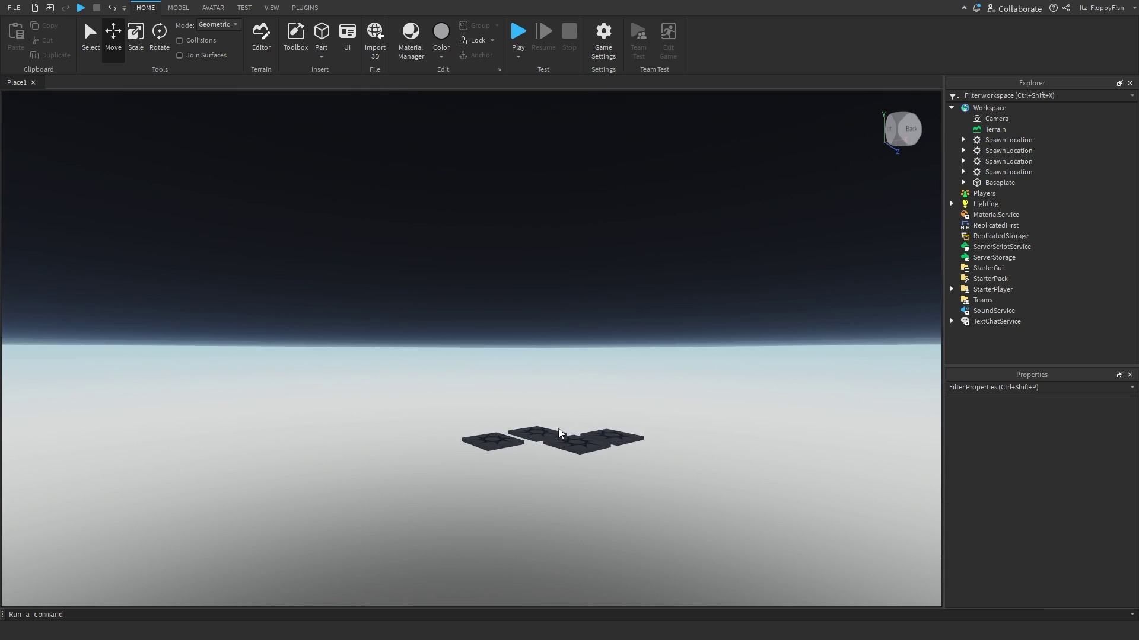
pyautogui.scroll(3, 431, 455)
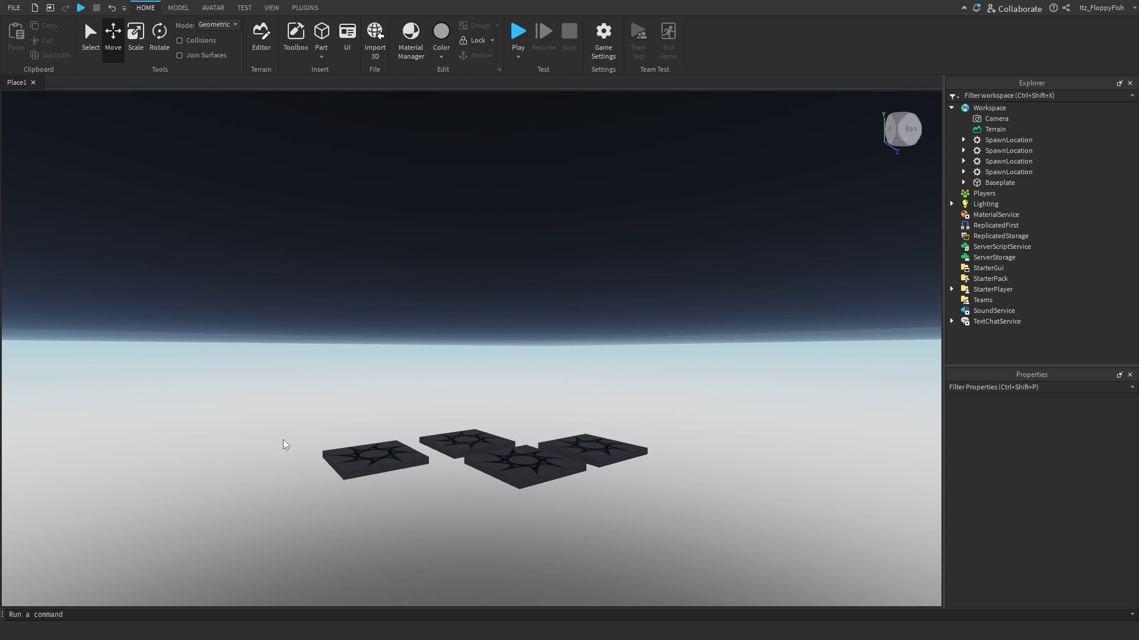
# Select all four spawn pads together and raise them back towards the underside of the baseplate surface.
pyautogui.moveTo(267, 378); pyautogui.dragTo(764, 492)
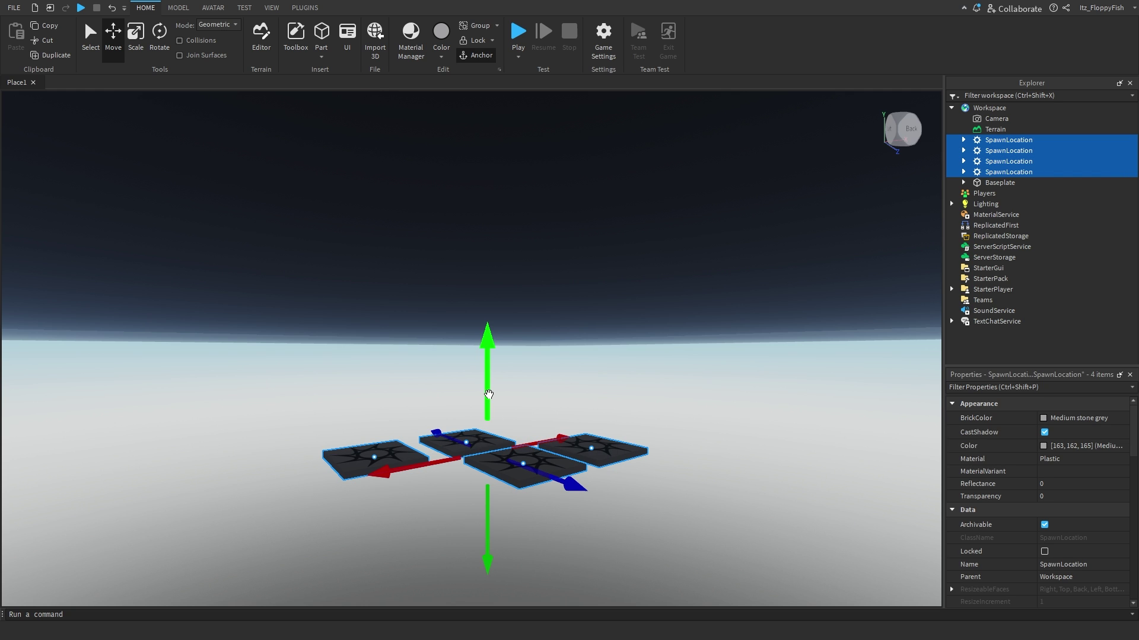
pyautogui.moveTo(497, 389); pyautogui.dragTo(508, 335)
pyautogui.press('e')
pyautogui.press('w')
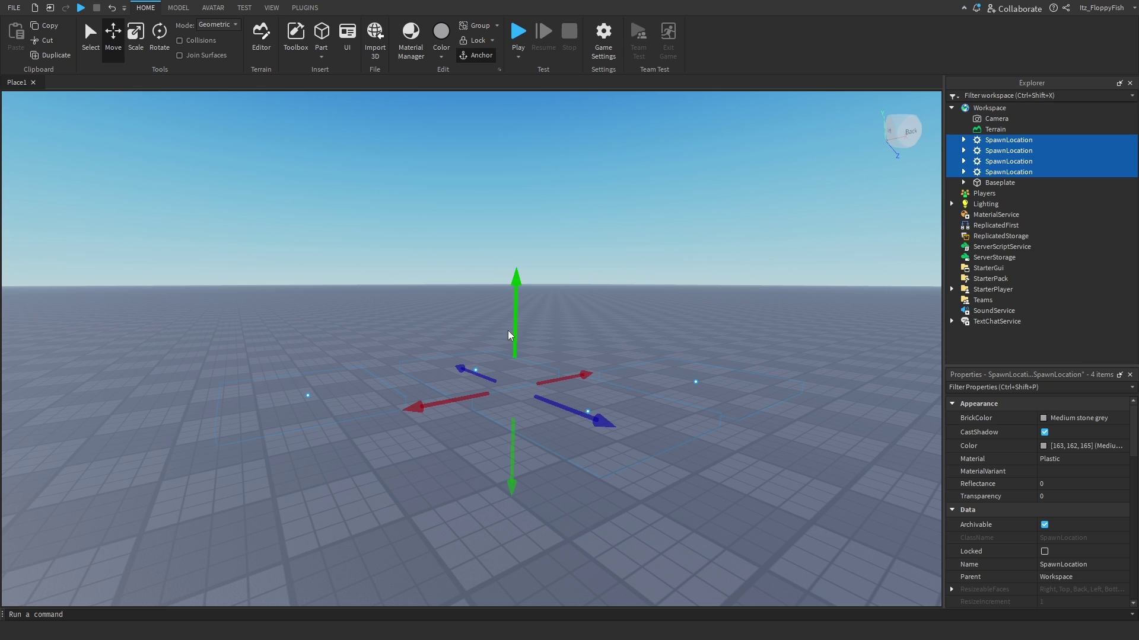
# Deselect the spawn pads and run a playtest with them hidden beneath the baseplate.
pyautogui.click(575, 306)
pyautogui.moveTo(574, 306); pyautogui.dragTo(572, 301, button='right')
pyautogui.click(518, 31)
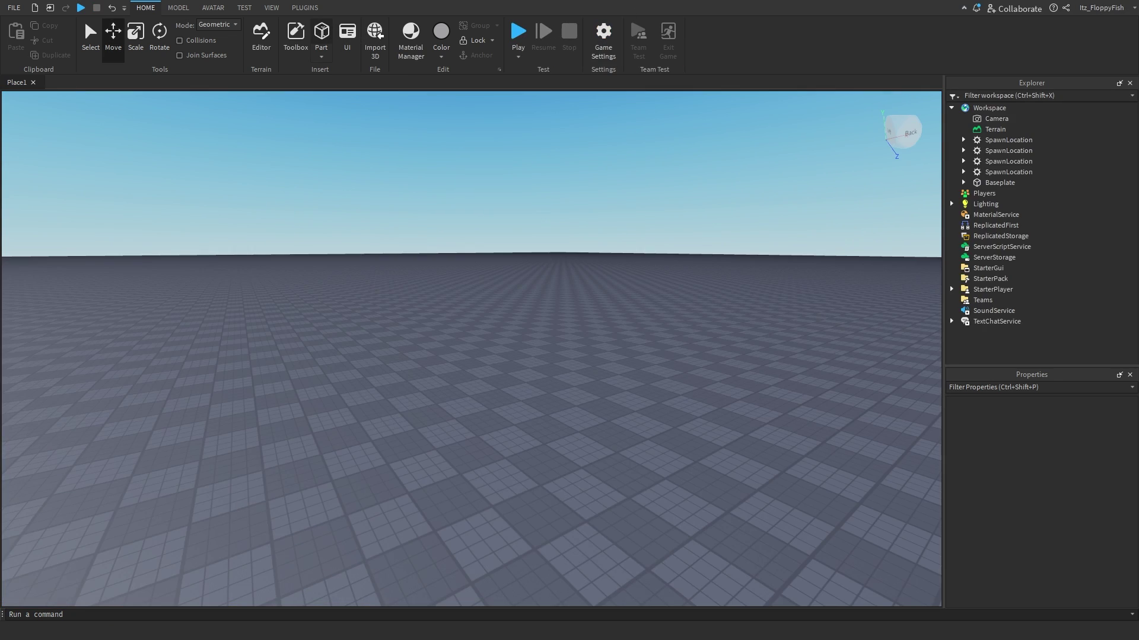
# Insert a block part and place it on the baseplate at the centre of the four hidden spawn pads.
pyautogui.click(321, 37)
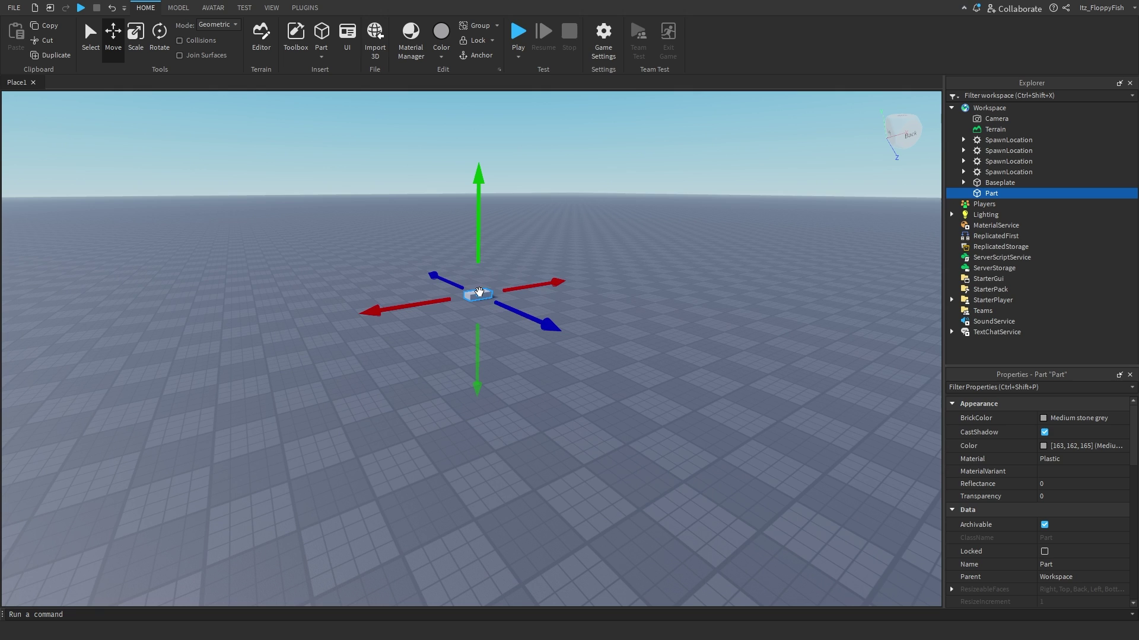
pyautogui.click(1008, 161)
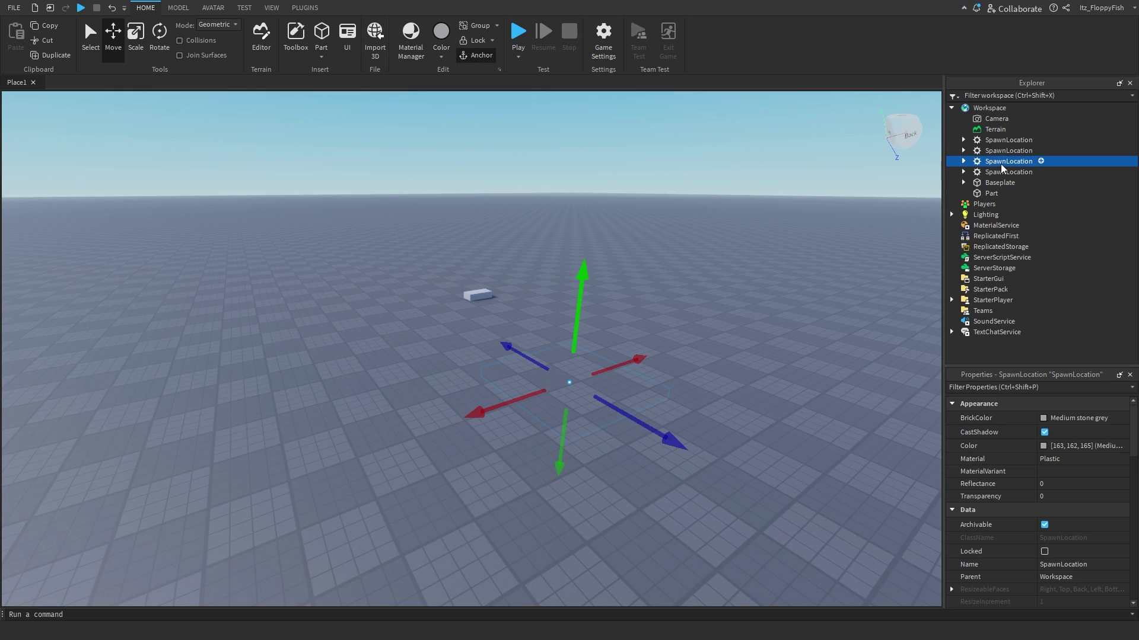
pyautogui.moveTo(479, 294); pyautogui.dragTo(517, 349)
# Playtest the place and zoom out to compare the character's spawn position with the marker part.
pyautogui.click(514, 36)
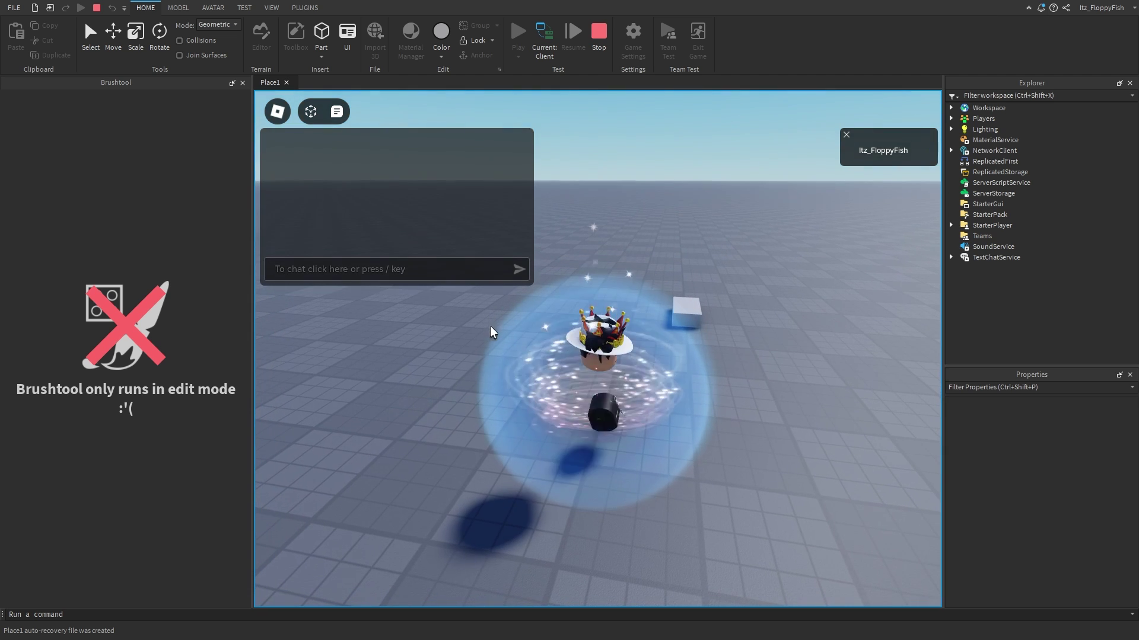
pyautogui.scroll(-3, 656, 330)
pyautogui.moveTo(655, 330)
pyautogui.mouseDown(button='right')
pyautogui.moveTo(670, 337)
pyautogui.moveTo(656, 348)
pyautogui.mouseUp(button='right')
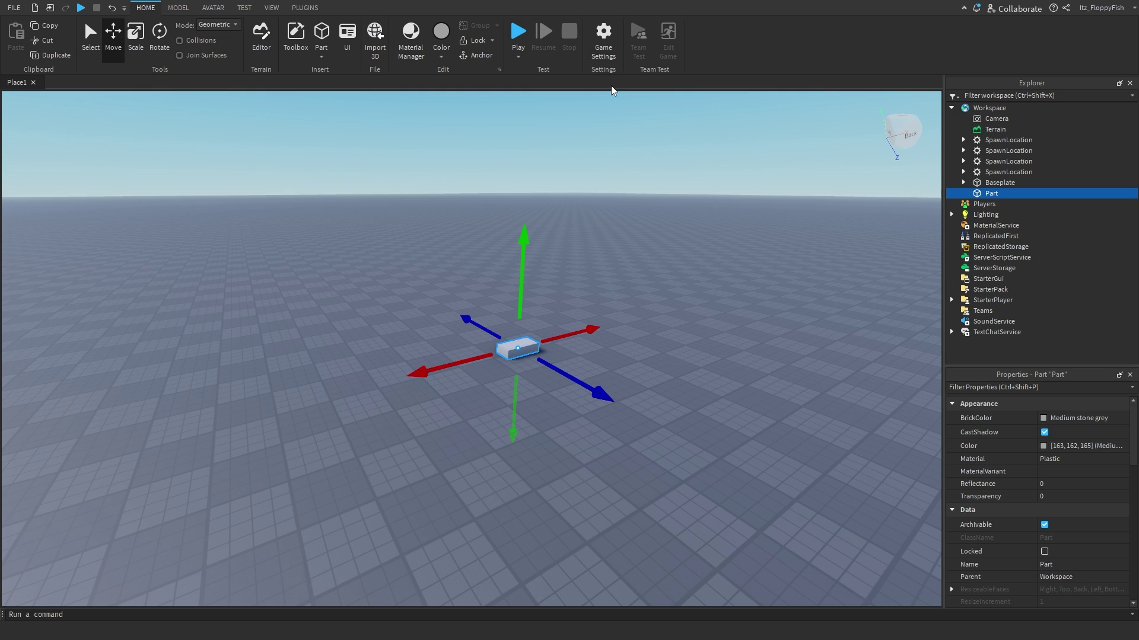
# Select all four SpawnLocations and raise them above the baseplate surface, then deselect them.
pyautogui.click(983, 171)
pyautogui.keyDown('shift'); pyautogui.click(993, 144); pyautogui.keyUp('shift')
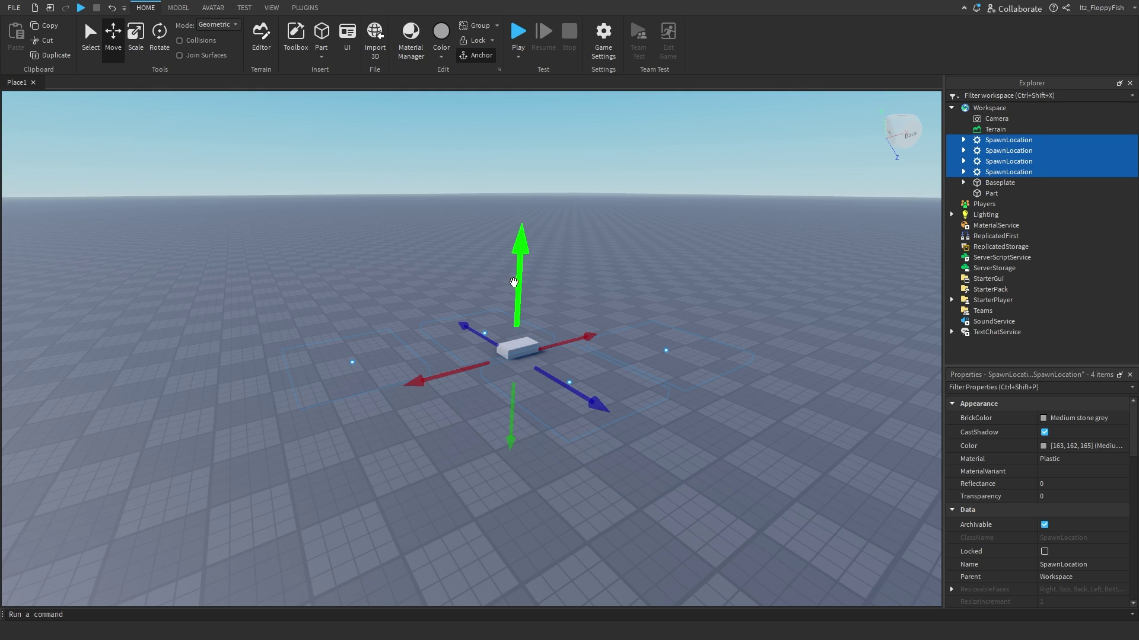
pyautogui.moveTo(513, 284); pyautogui.dragTo(523, 268)
pyautogui.click(397, 479)
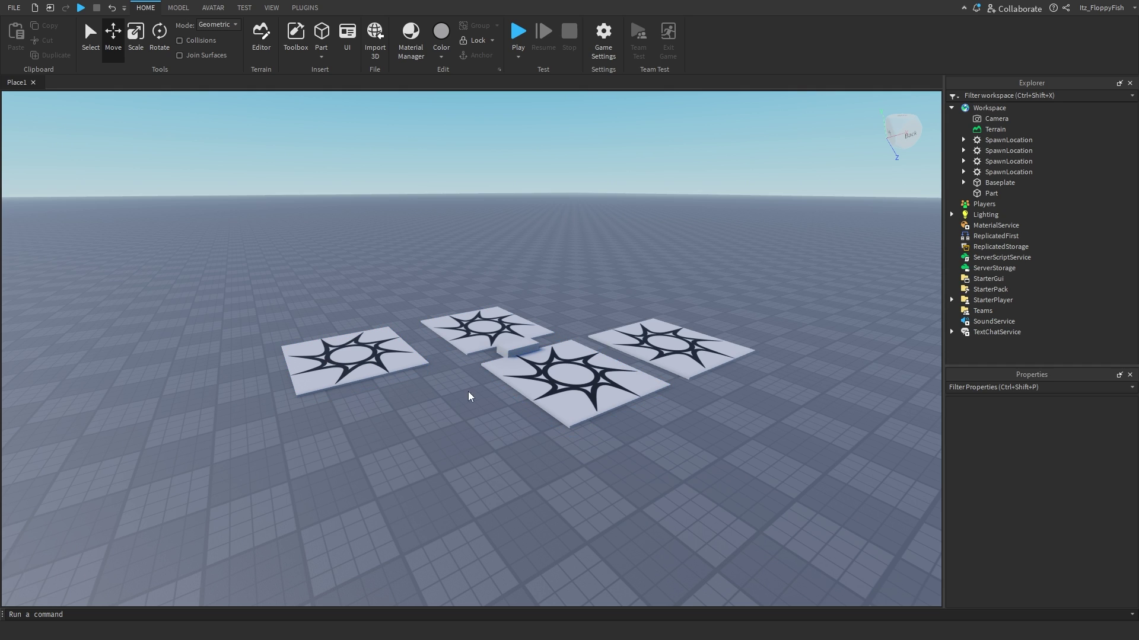
# Move the marker part out from between the spawn pads to the open baseplate behind them.
pyautogui.moveTo(517, 350); pyautogui.dragTo(593, 276)
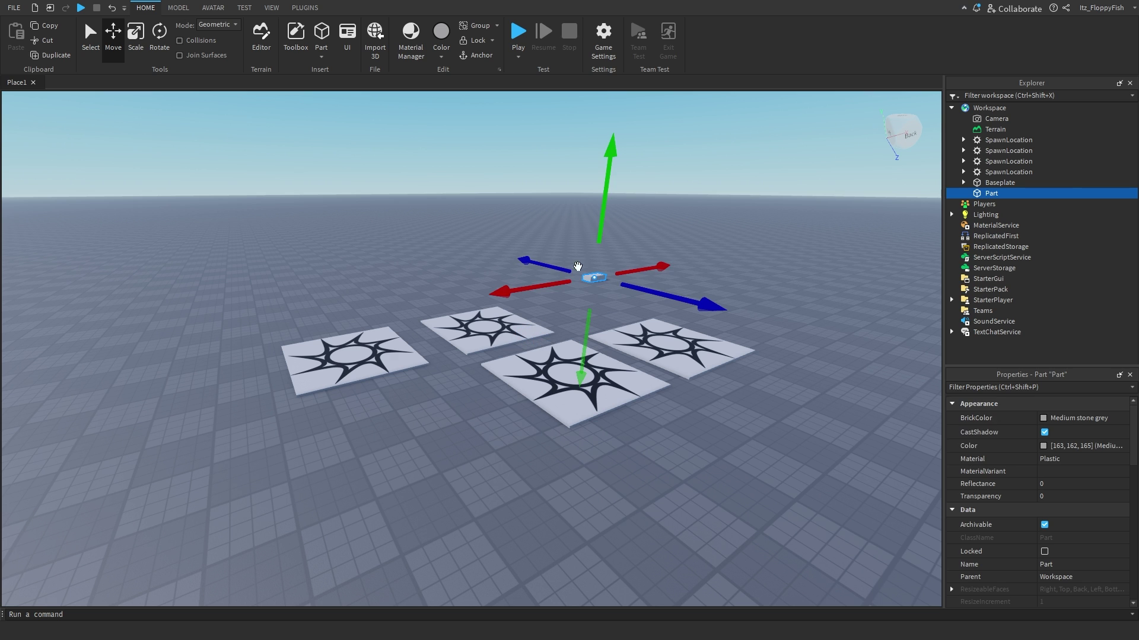
pyautogui.click(564, 192)
pyautogui.moveTo(579, 187); pyautogui.dragTo(496, 286, button='right')
pyautogui.moveTo(532, 225); pyautogui.dragTo(394, 300, button='right')
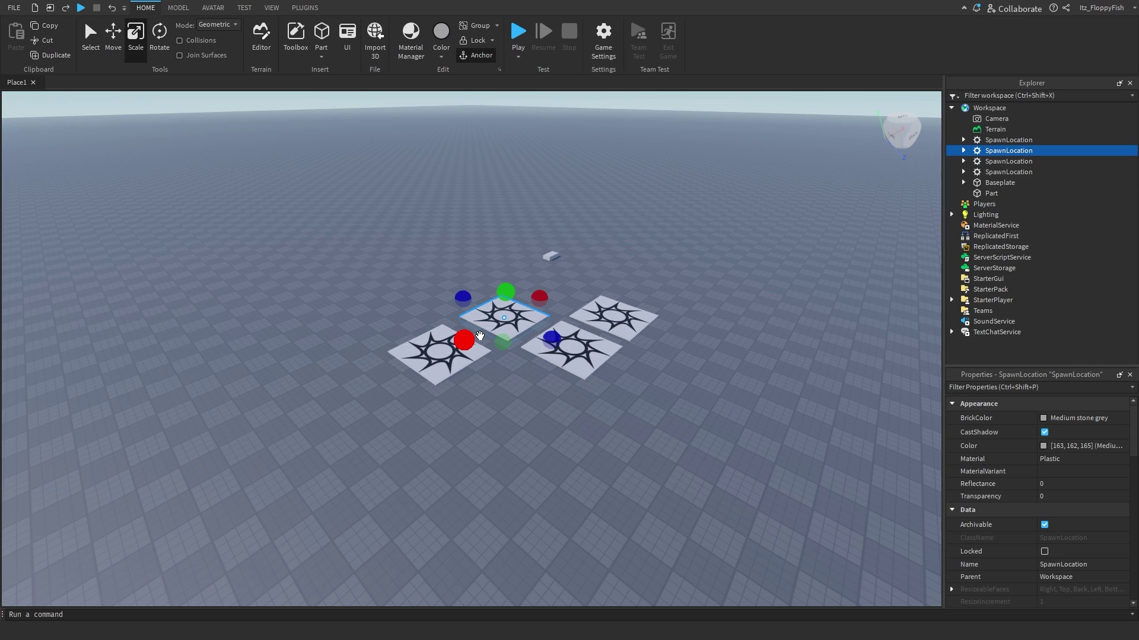
# Undo the last edit, then delete two of the four spawn pads, keeping a side-by-side pair.
pyautogui.moveTo(504, 381); pyautogui.dragTo(480, 450, button='right')
pyautogui.hotkey('ctrl', 'z')
pyautogui.moveTo(478, 449); pyautogui.dragTo(638, 314)
pyautogui.press('Delete')
pyautogui.moveTo(600, 351); pyautogui.dragTo(593, 371, button='right')
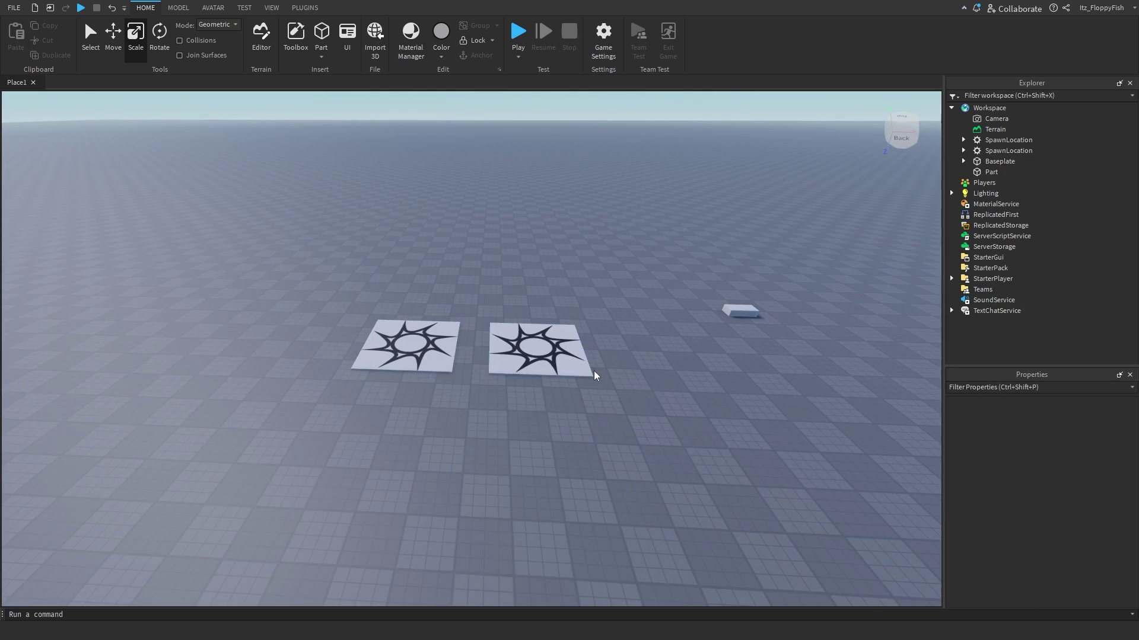
pyautogui.click(422, 348)
pyautogui.moveTo(425, 346); pyautogui.dragTo(422, 346, button='right')
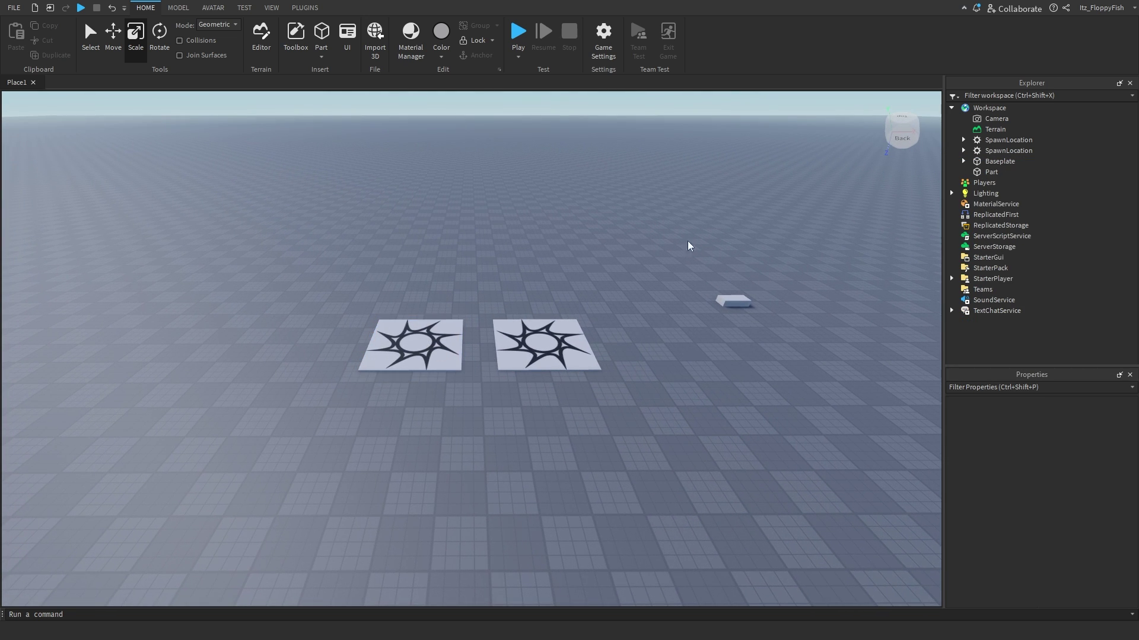
pyautogui.click(448, 353)
pyautogui.click(542, 390)
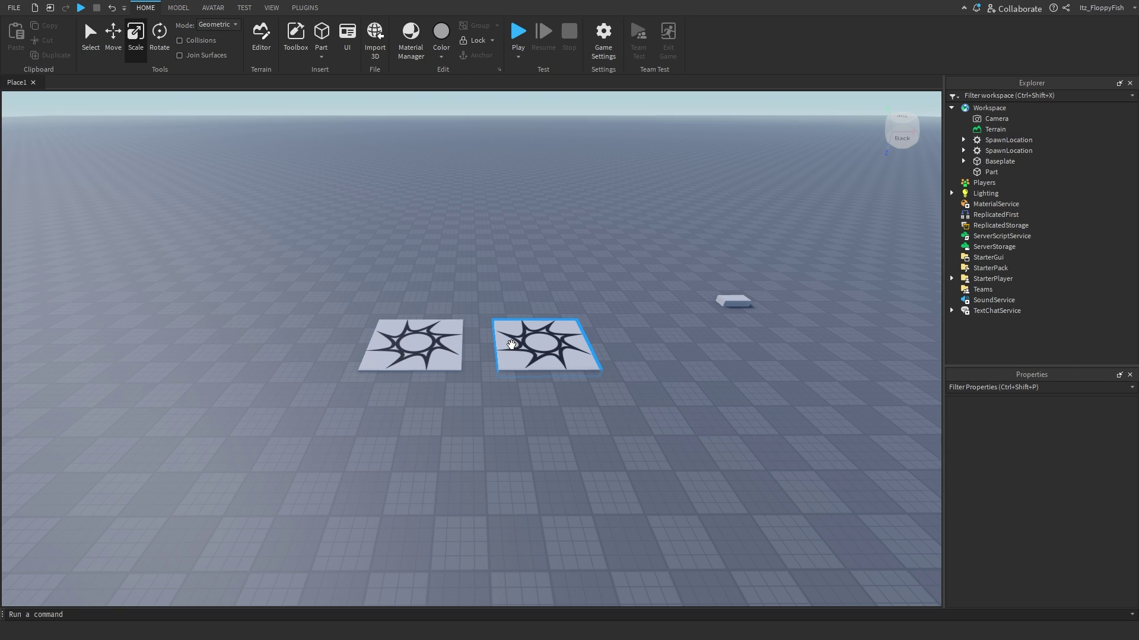
pyautogui.click(552, 351)
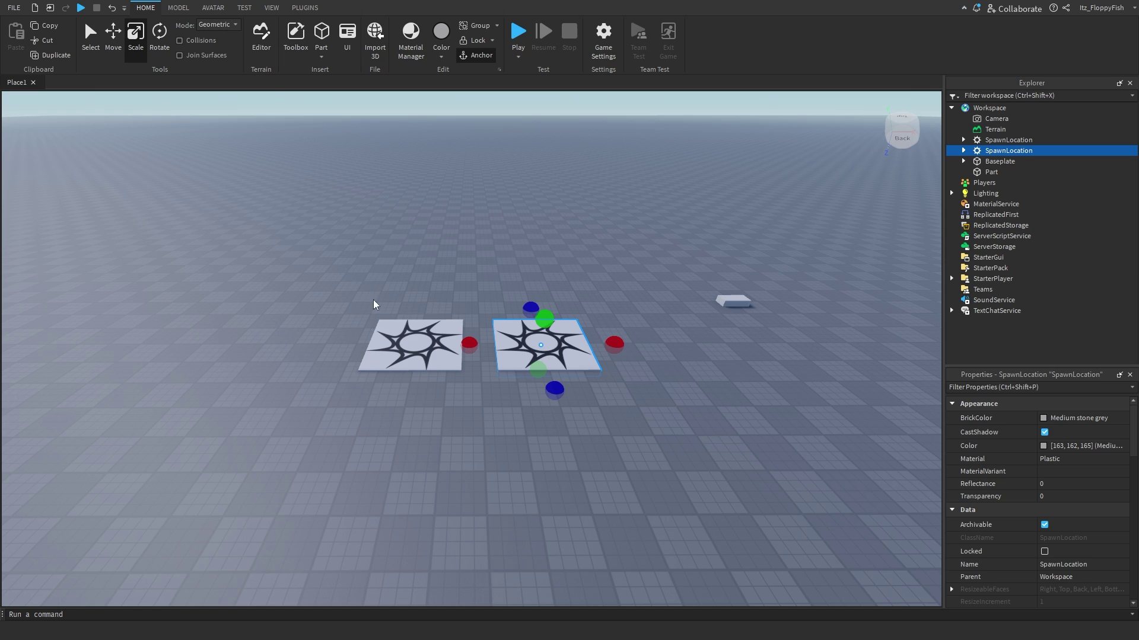
pyautogui.click(403, 329)
pyautogui.click(436, 468)
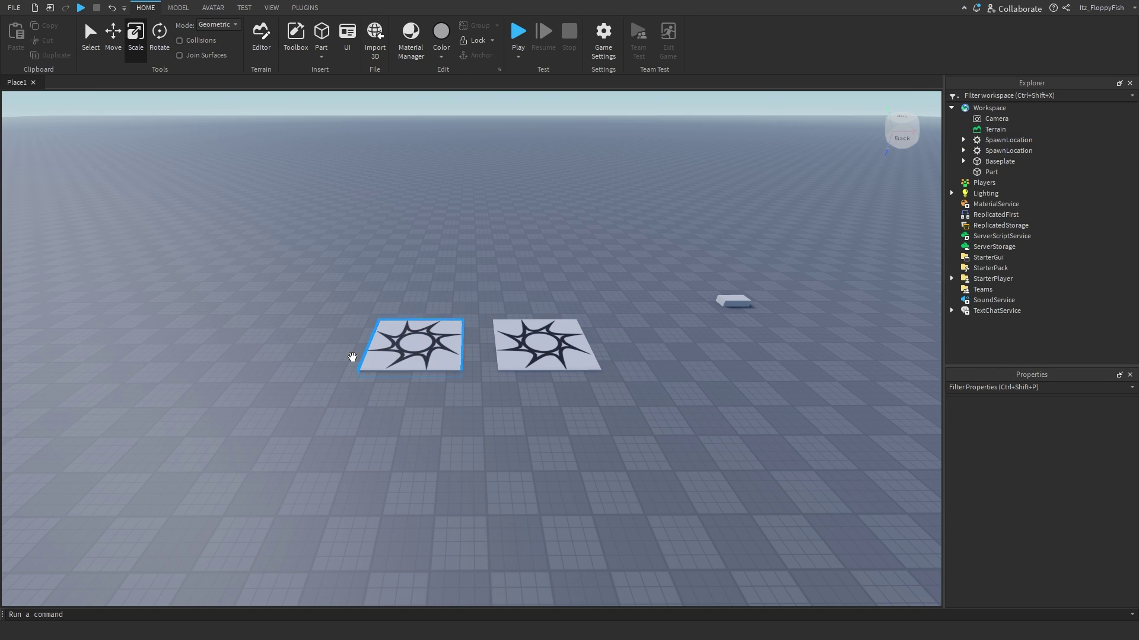